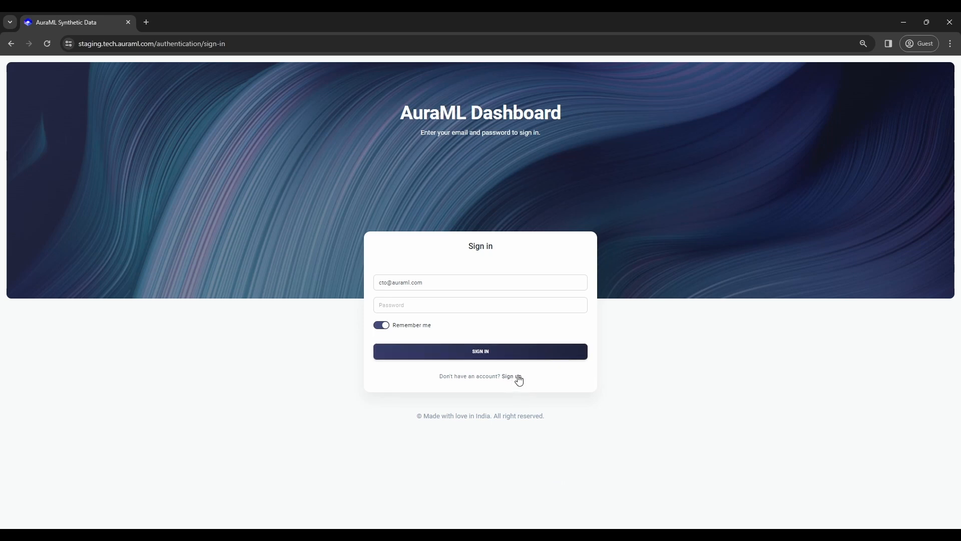
Look over the registration form's first-name and business-email fields, then go back to sign-in.
{"action": "left_click", "coordinate": [516, 378]}
{"action": "left_click", "coordinate": [449, 289]}
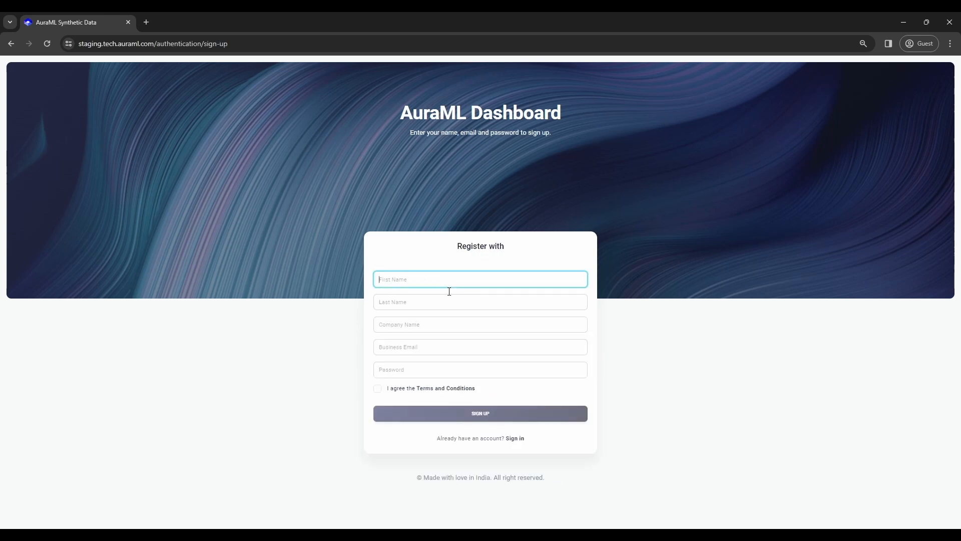
{"action": "left_click", "coordinate": [409, 349]}
{"action": "left_click", "coordinate": [516, 439]}
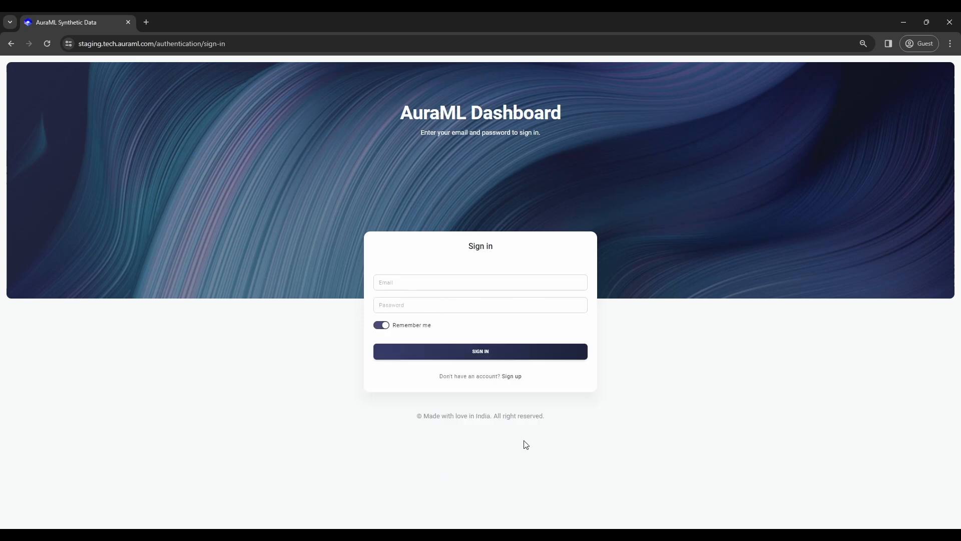
Sign in with the account e-mail and password.
{"action": "left_click", "coordinate": [470, 285]}
{"action": "left_click", "coordinate": [472, 305]}
{"action": "type", "text": "••••••••••••••"}
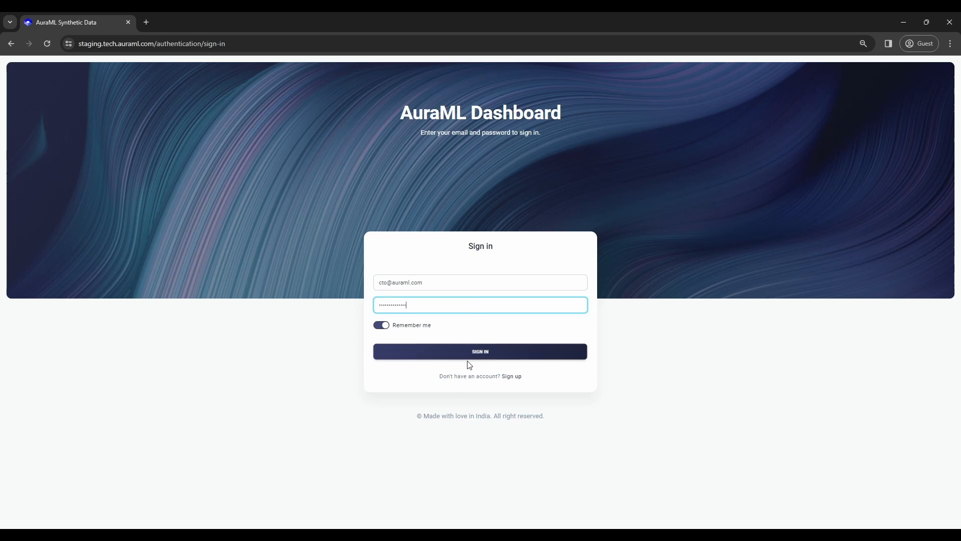
{"action": "left_click", "coordinate": [476, 353]}
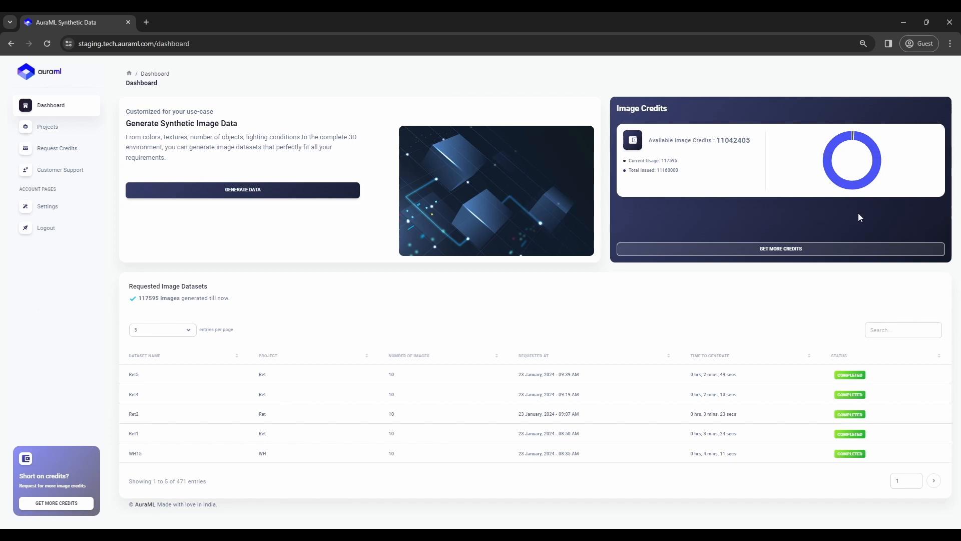
Highlight the 11042405 available image credits figure, then clear the selection.
{"action": "left_click_drag", "start_coordinate": [753, 143], "coordinate": [715, 143]}
{"action": "left_click_drag", "start_coordinate": [752, 142], "coordinate": [716, 143]}
{"action": "left_click", "coordinate": [713, 159]}
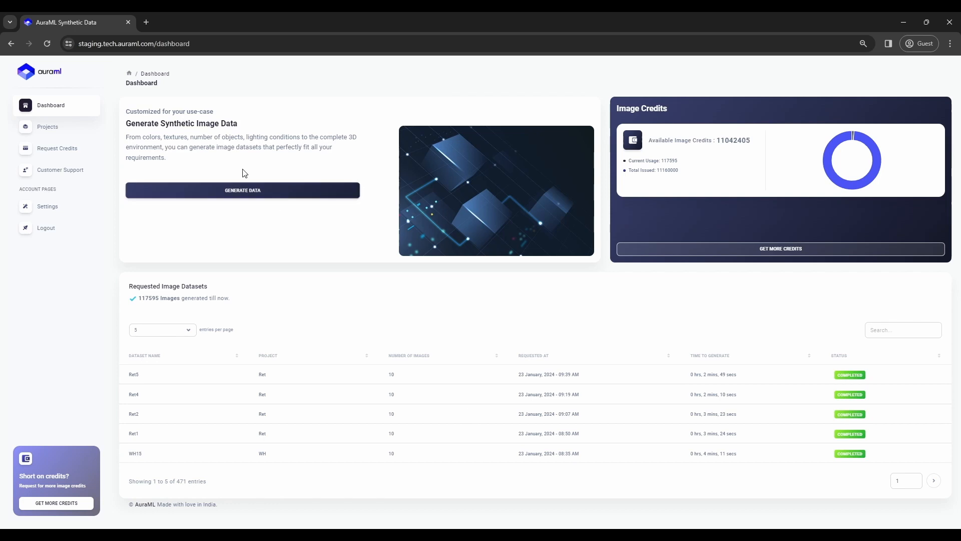
Start data generation, try project Ret with dataset name fd, then set project to None.
{"action": "left_click", "coordinate": [287, 190]}
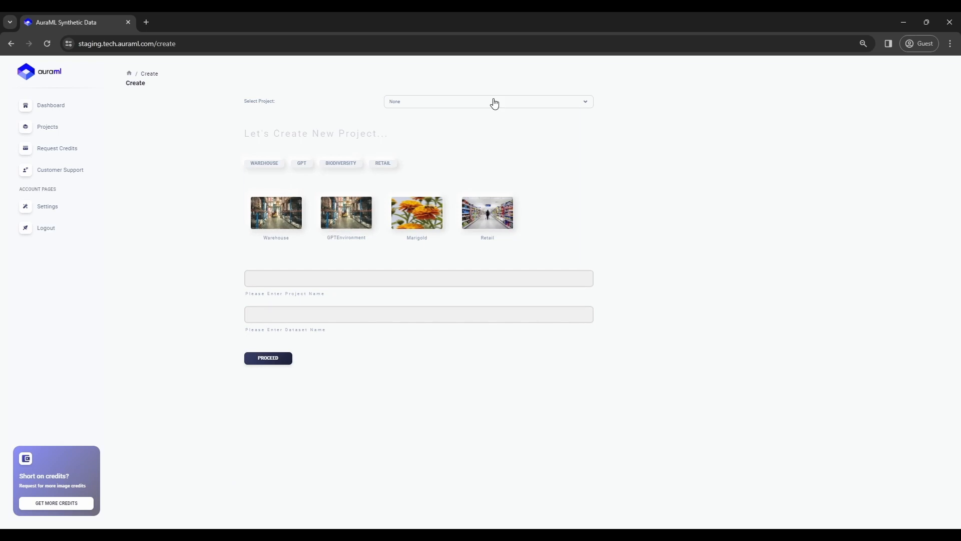
{"action": "left_click", "coordinate": [522, 103]}
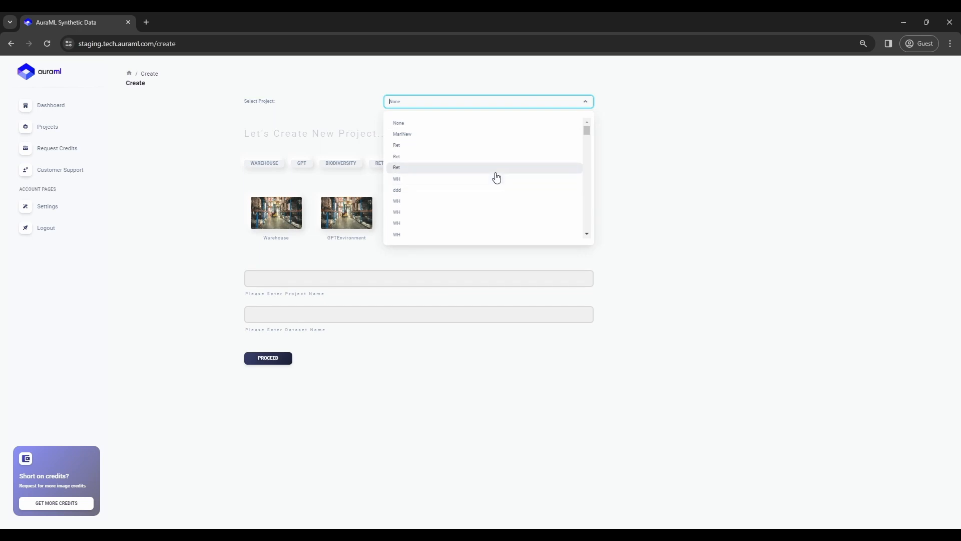
{"action": "left_click", "coordinate": [496, 172]}
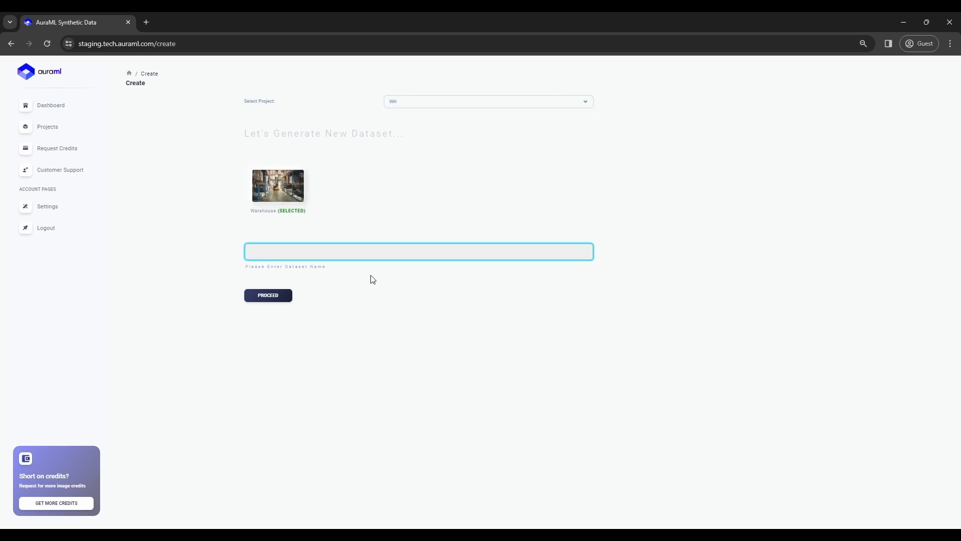
{"action": "type", "text": "fd"}
{"action": "left_click", "coordinate": [282, 296]}
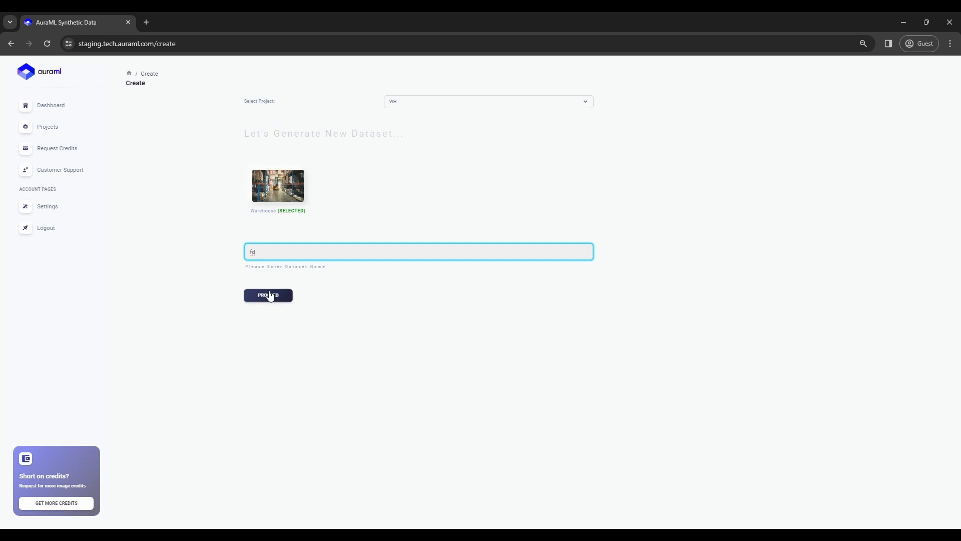
{"action": "left_click", "coordinate": [525, 110]}
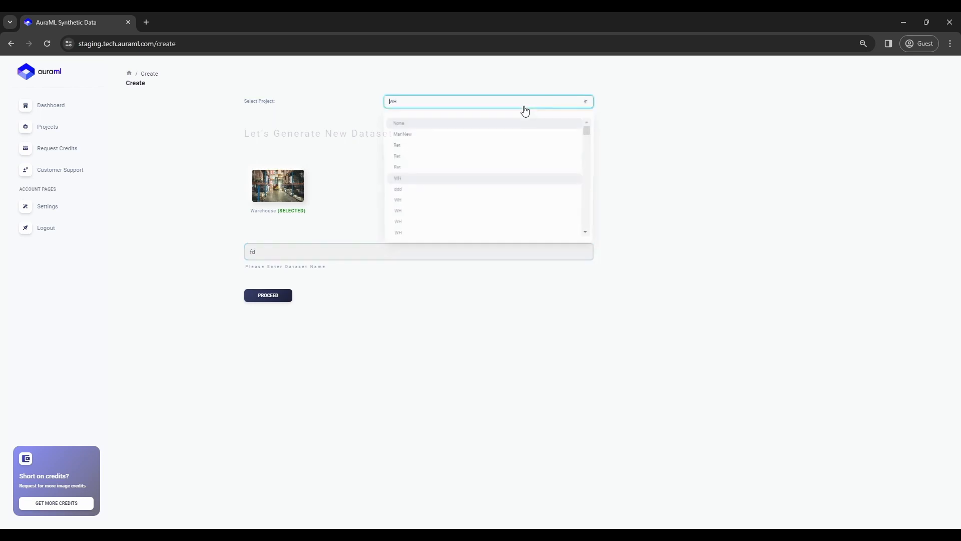
{"action": "left_click", "coordinate": [490, 127]}
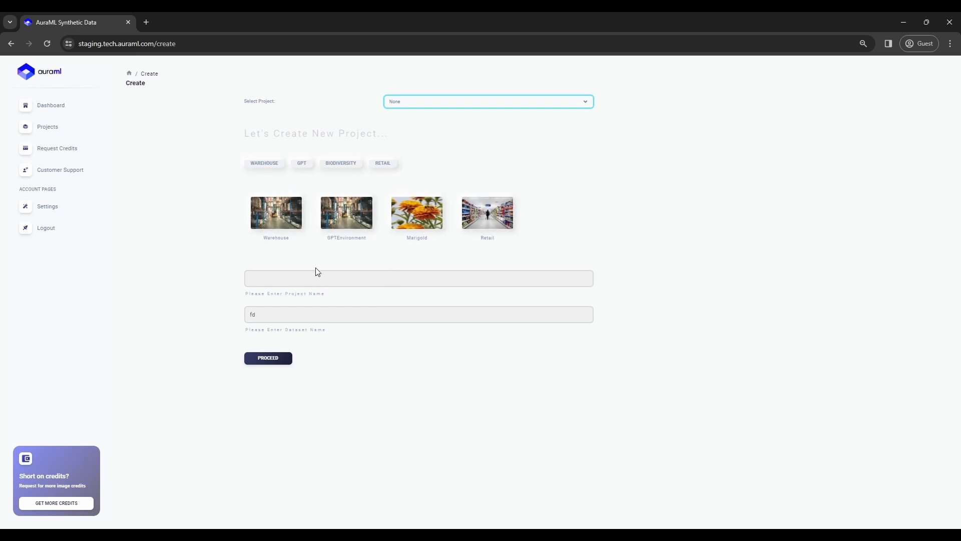
Create a Marigold project 'project-turorial' with dataset 'dataset-tutorial' and open its scene.
{"action": "left_click", "coordinate": [418, 220]}
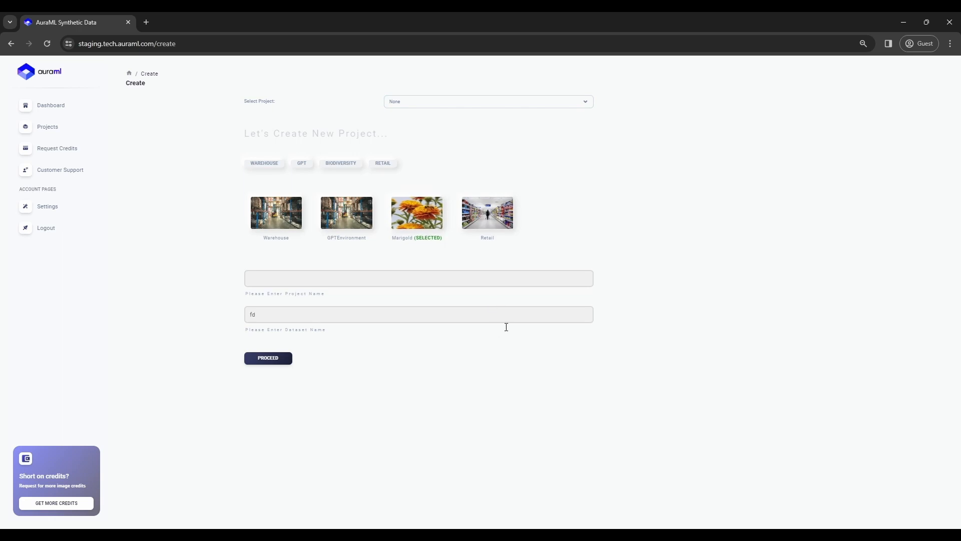
{"action": "left_click", "coordinate": [448, 288]}
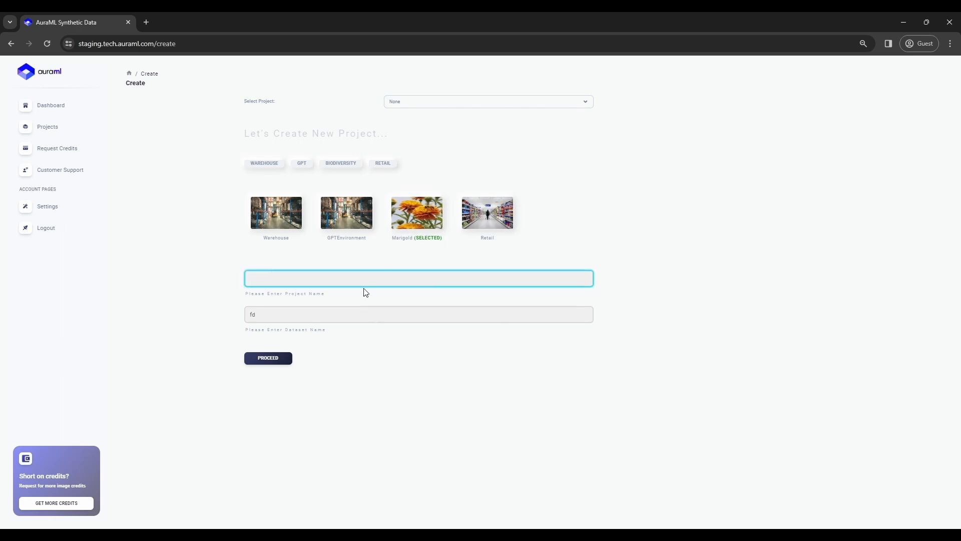
{"action": "type", "text": "project-t"}
{"action": "type", "text": "ur"}
{"action": "type", "text": "orial"}
{"action": "key", "text": "Tab"}
{"action": "type", "text": "dataset-tu"}
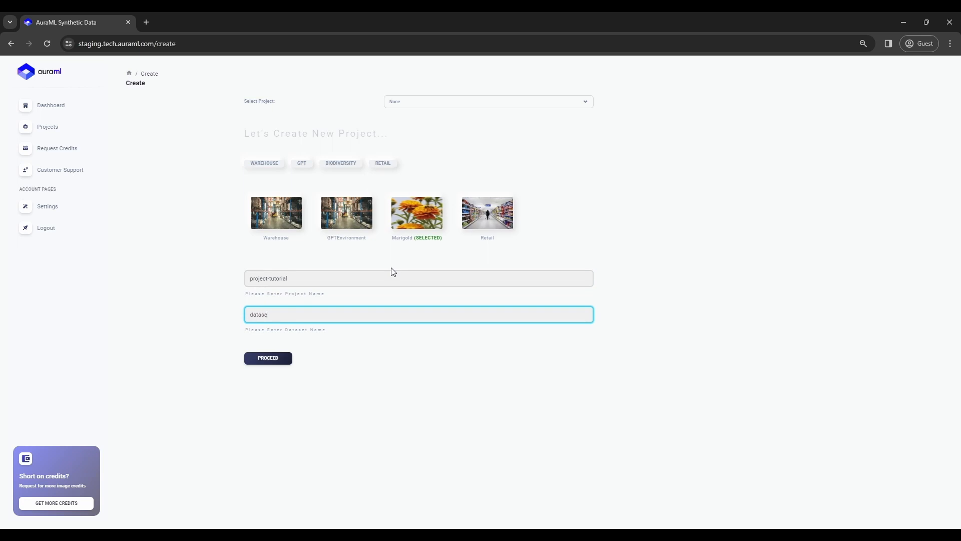
{"action": "type", "text": "torial"}
{"action": "left_click", "coordinate": [279, 360]}
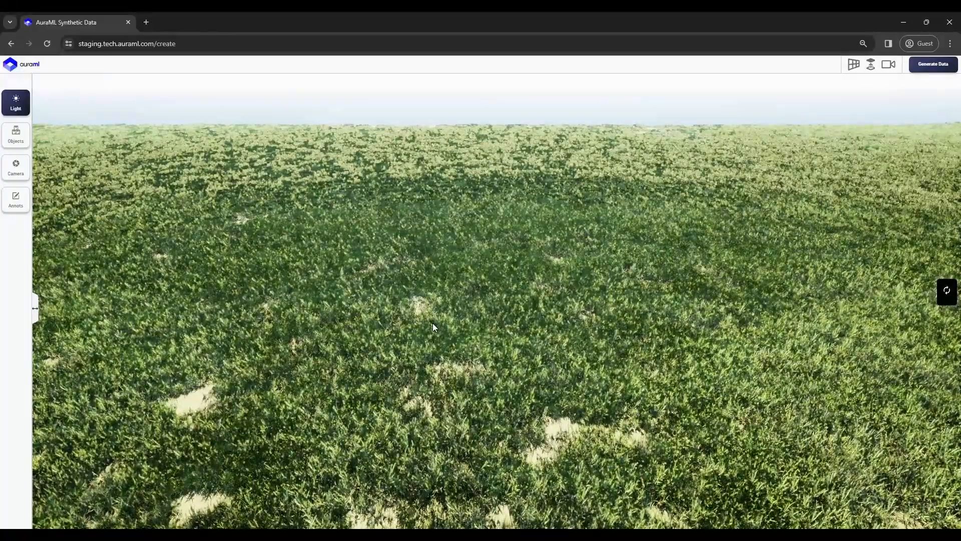
Look around the grass field, preview through the capture camera, and show the Light settings.
{"action": "left_click_drag", "start_coordinate": [432, 323], "coordinate": [528, 235]}
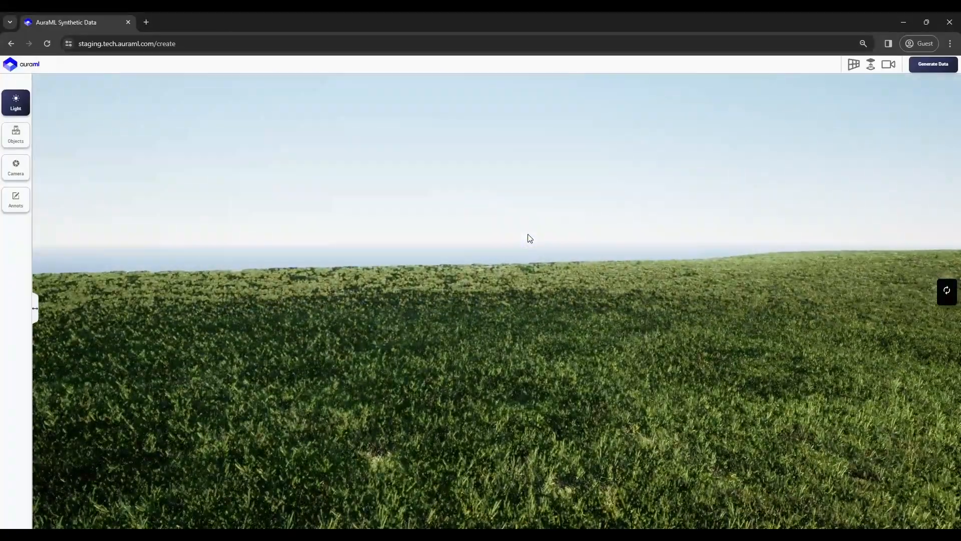
{"action": "left_click_drag", "start_coordinate": [317, 290], "coordinate": [651, 343]}
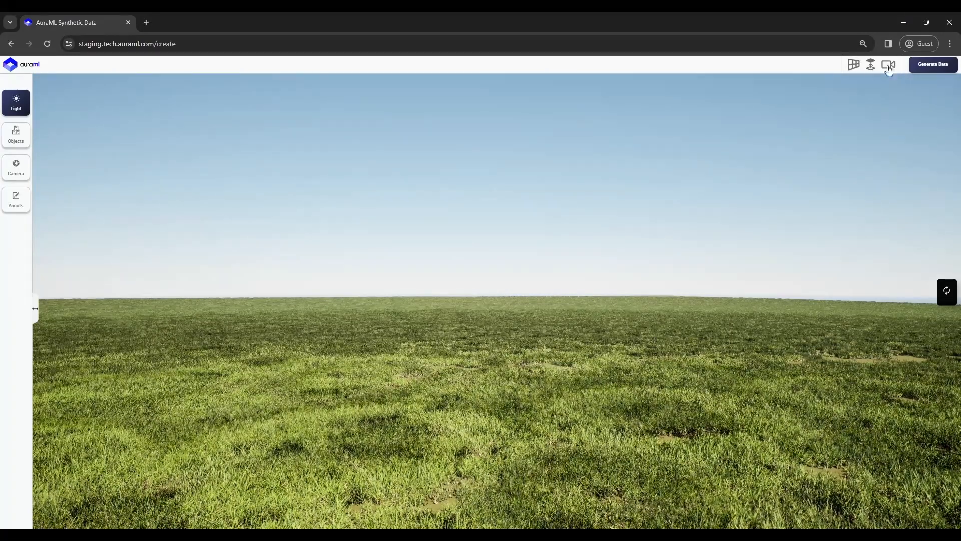
{"action": "right_click_drag", "start_coordinate": [663, 297], "coordinate": [628, 350]}
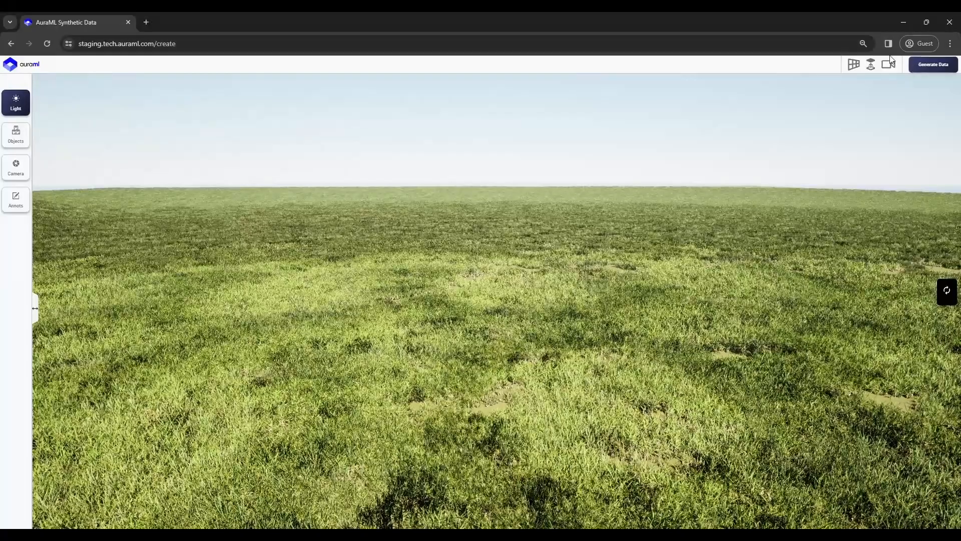
{"action": "left_click", "coordinate": [893, 66]}
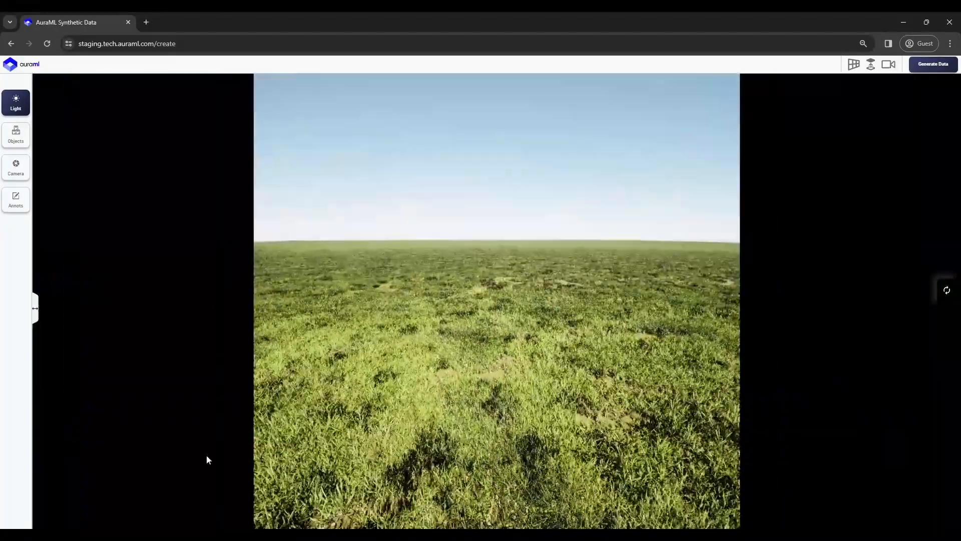
{"action": "left_click", "coordinate": [24, 107]}
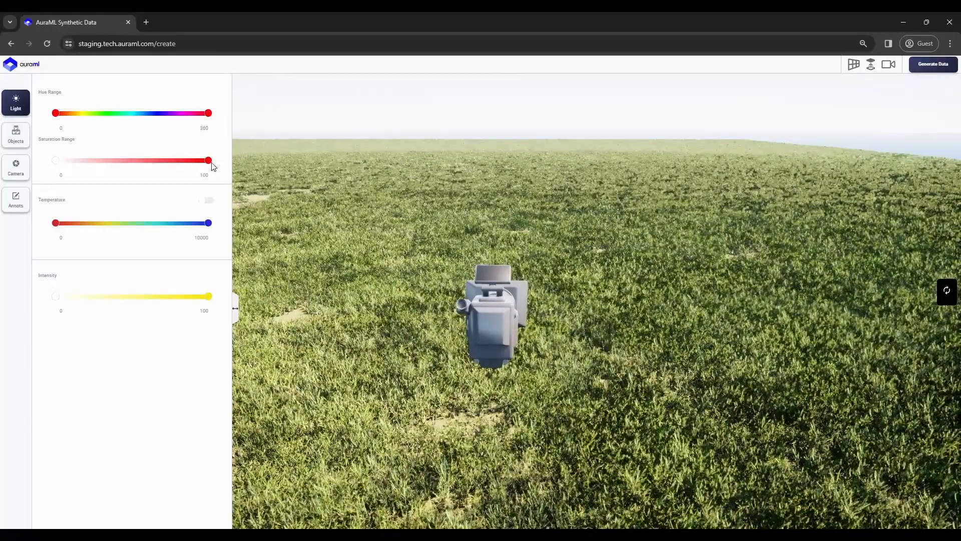
Set the light saturation range to 12–83 and the hue range to 96–309.
{"action": "left_click_drag", "start_coordinate": [210, 162], "coordinate": [202, 160]}
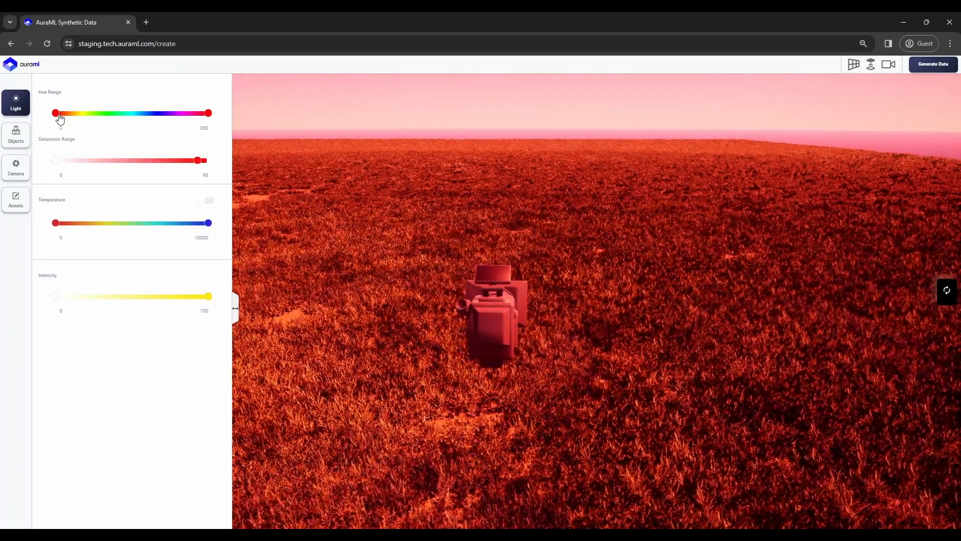
{"action": "left_click_drag", "start_coordinate": [59, 118], "coordinate": [184, 119]}
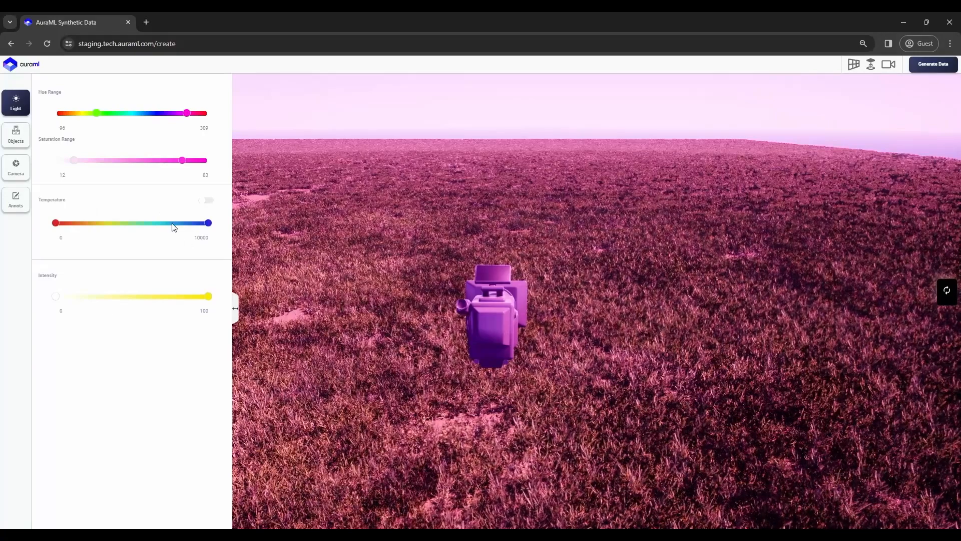
Enable light temperature at 1703–10000 and raise minimum intensity to 15.
{"action": "left_click", "coordinate": [208, 201]}
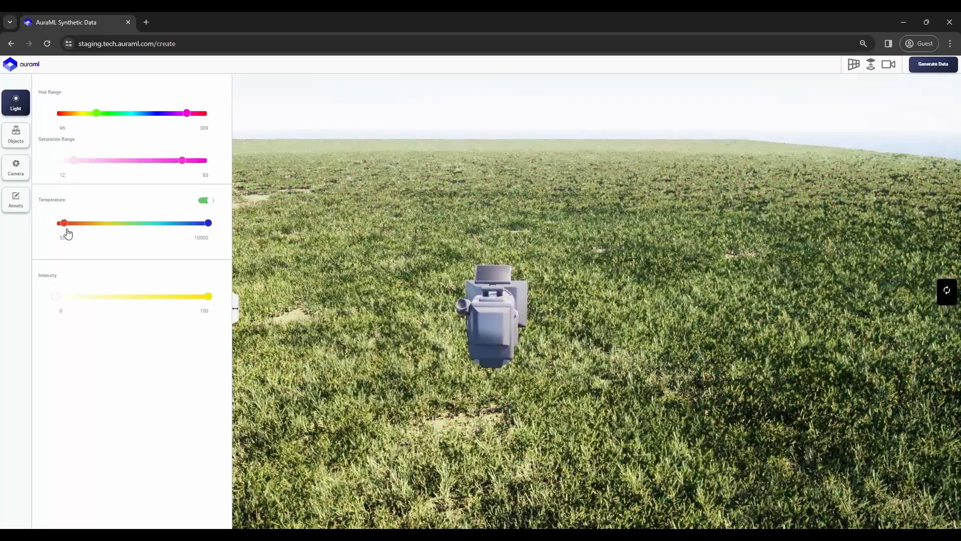
{"action": "left_click", "coordinate": [62, 223]}
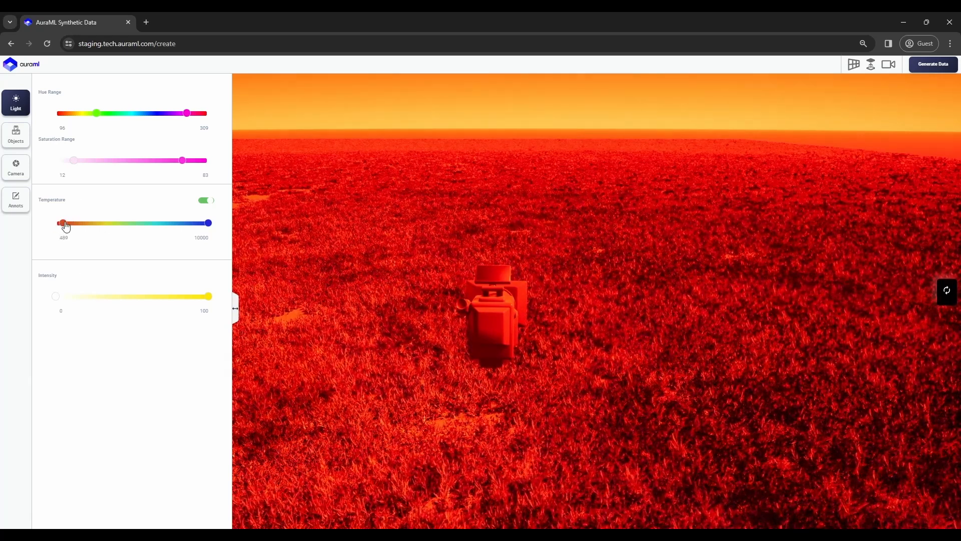
{"action": "left_click_drag", "start_coordinate": [141, 242], "coordinate": [75, 307]}
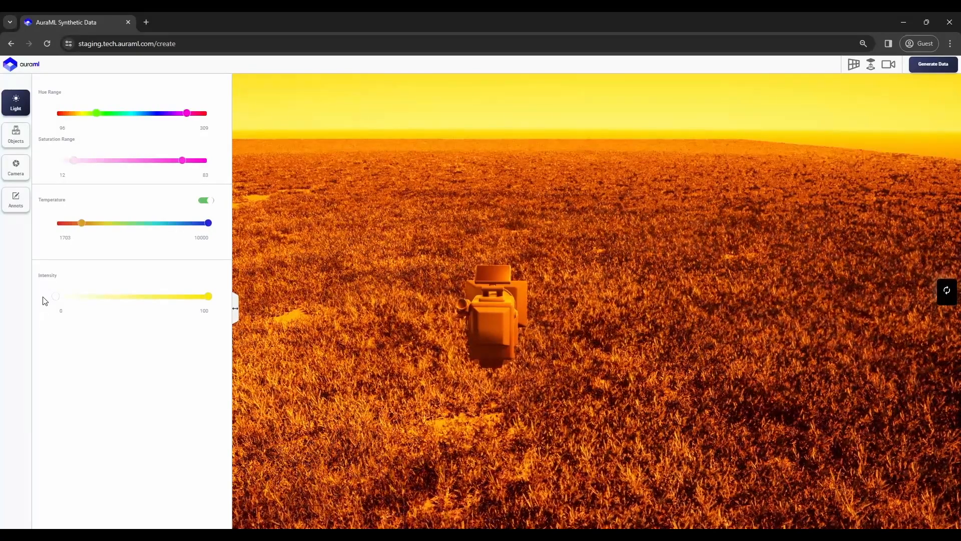
{"action": "left_click_drag", "start_coordinate": [58, 300], "coordinate": [78, 305]}
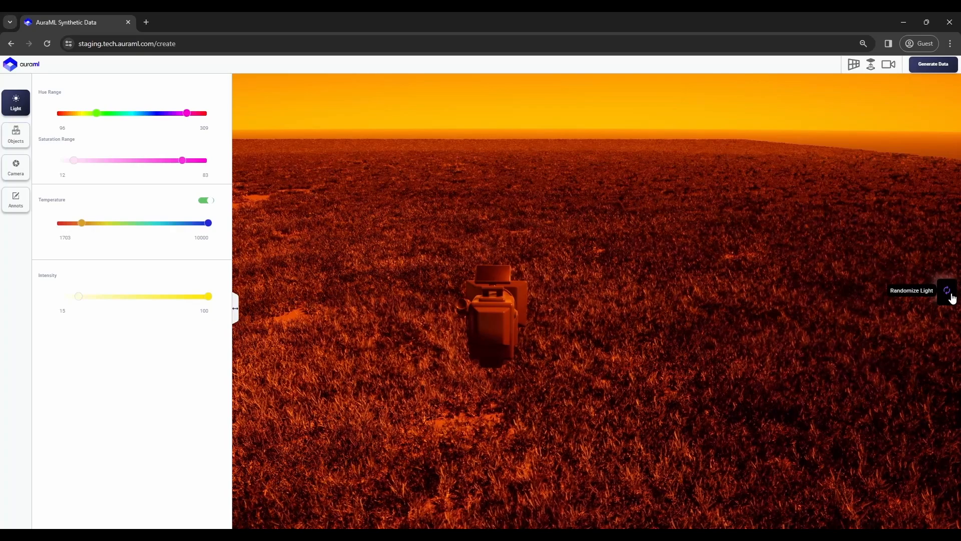
Randomize the scene lighting several times, then switch to the Objects settings.
{"action": "left_click", "coordinate": [952, 296]}
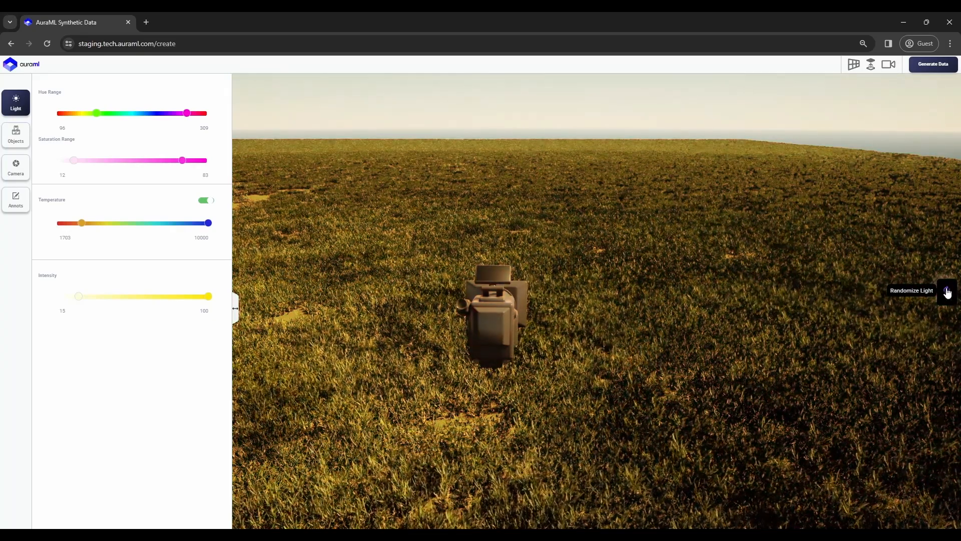
{"action": "left_click", "coordinate": [949, 295]}
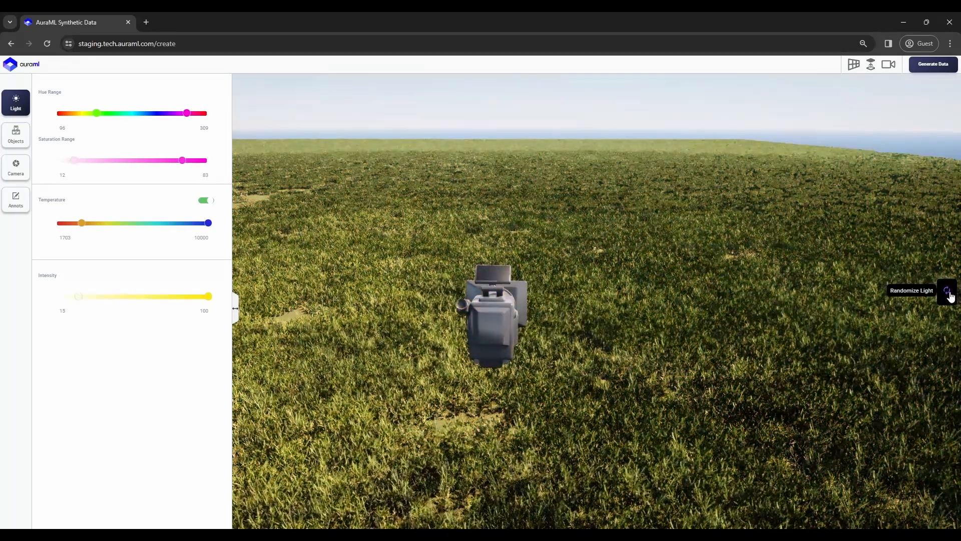
{"action": "left_click", "coordinate": [950, 296]}
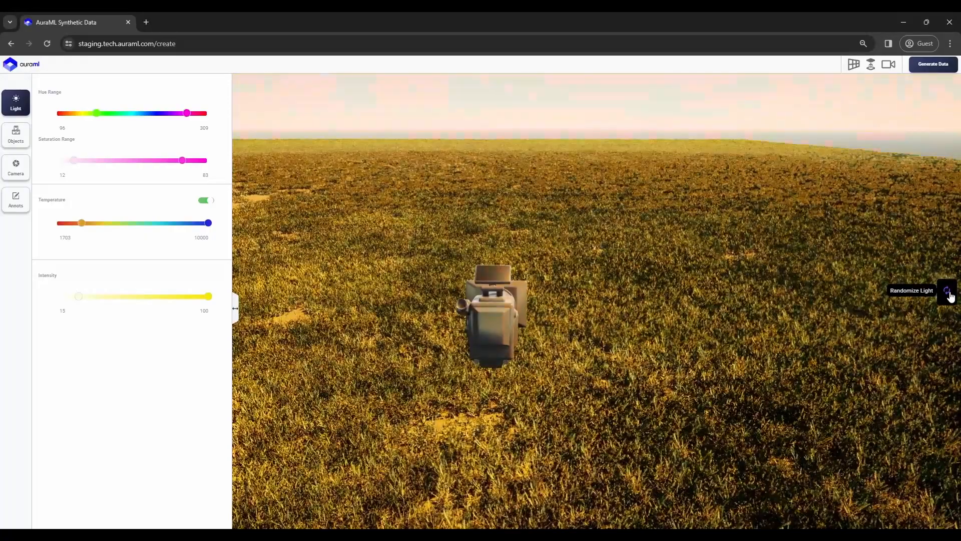
{"action": "left_click", "coordinate": [951, 297]}
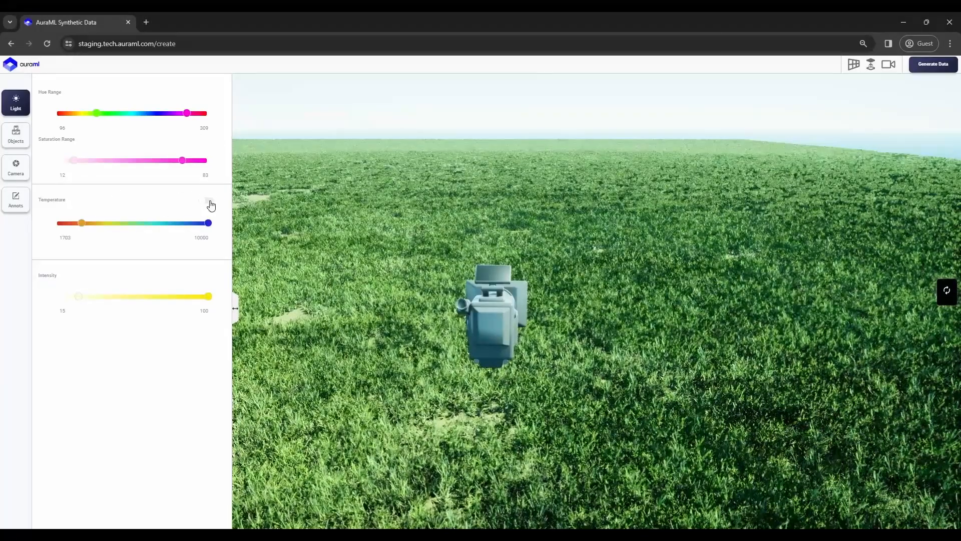
{"action": "left_click", "coordinate": [950, 295]}
{"action": "left_click", "coordinate": [950, 295]}
{"action": "left_click", "coordinate": [950, 297]}
{"action": "left_click", "coordinate": [949, 298]}
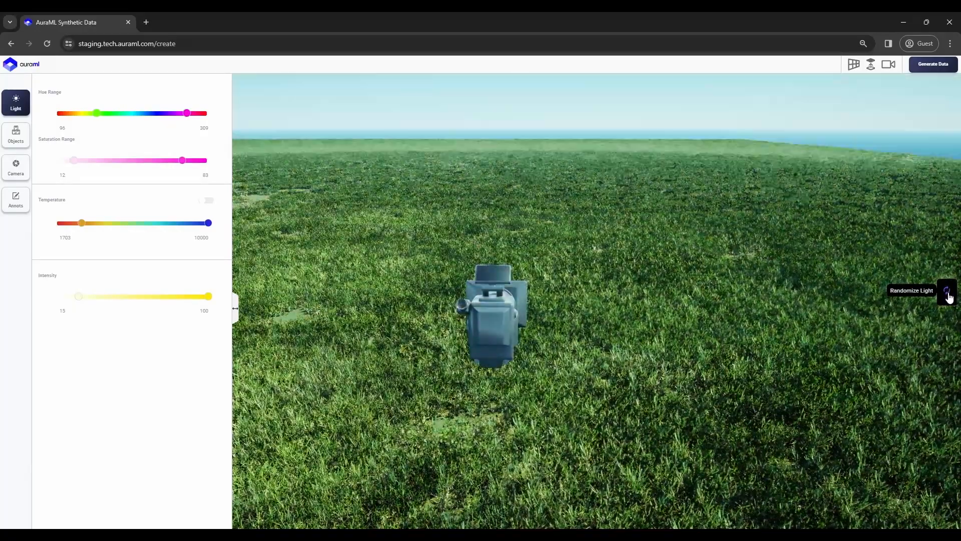
{"action": "left_click", "coordinate": [23, 134]}
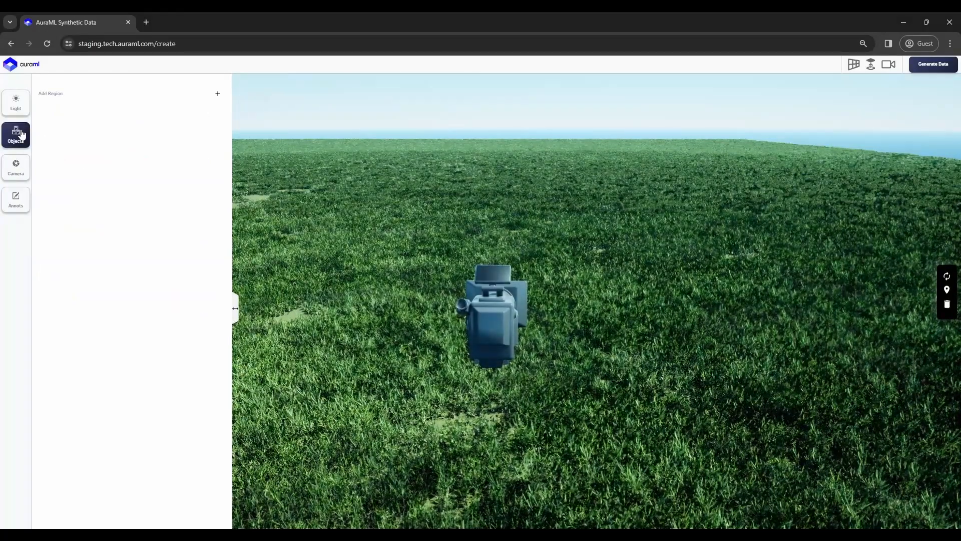
Add region Cube 1 in the grass field and relocate it to X 204.45, Y 1322.91.
{"action": "left_click_drag", "start_coordinate": [553, 233], "coordinate": [515, 181]}
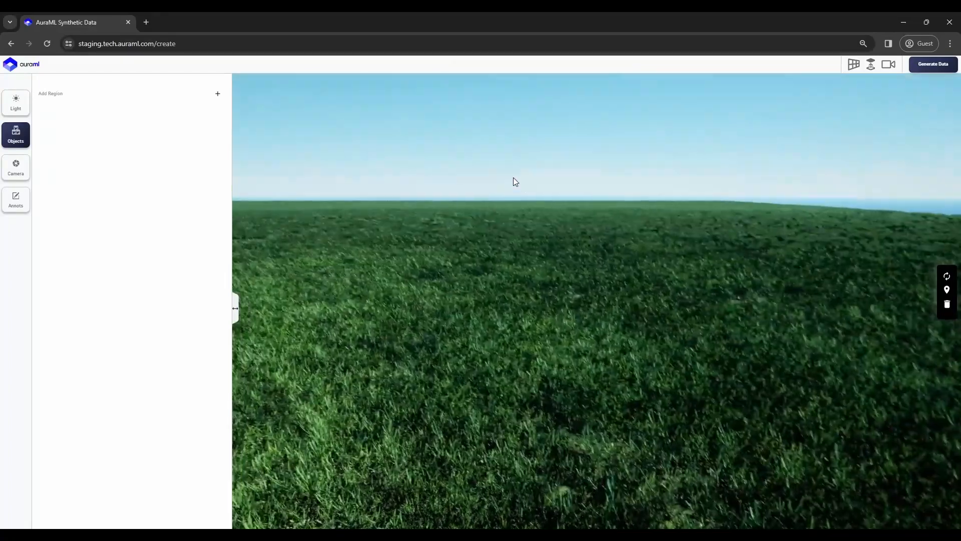
{"action": "left_click", "coordinate": [218, 94]}
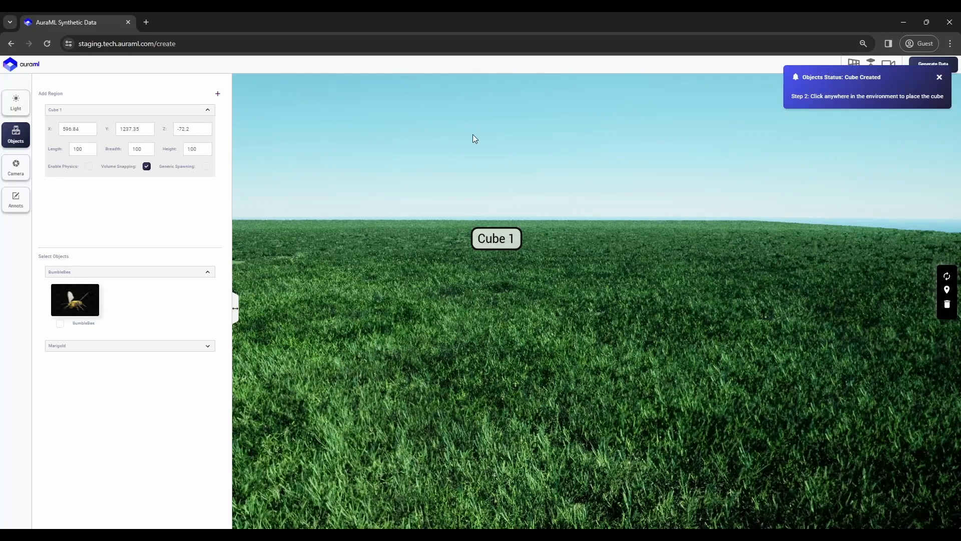
{"action": "left_click", "coordinate": [500, 176]}
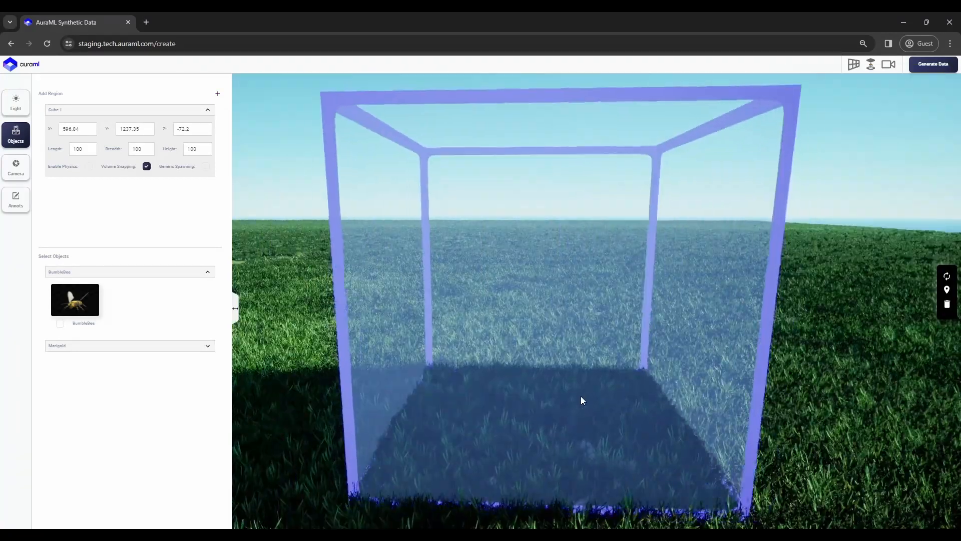
{"action": "left_click_drag", "start_coordinate": [519, 369], "coordinate": [534, 386]}
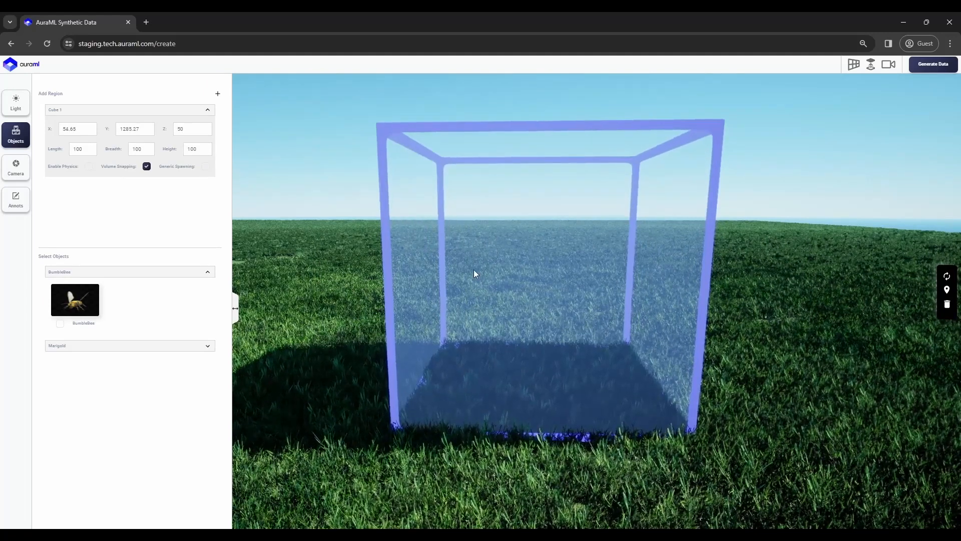
{"action": "right_click_drag", "start_coordinate": [296, 239], "coordinate": [345, 256]}
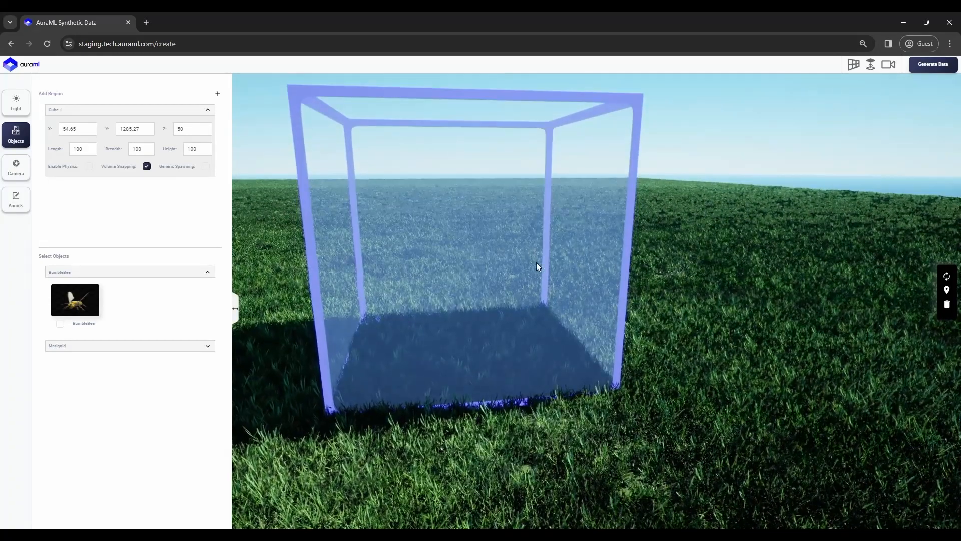
{"action": "left_click", "coordinate": [948, 291]}
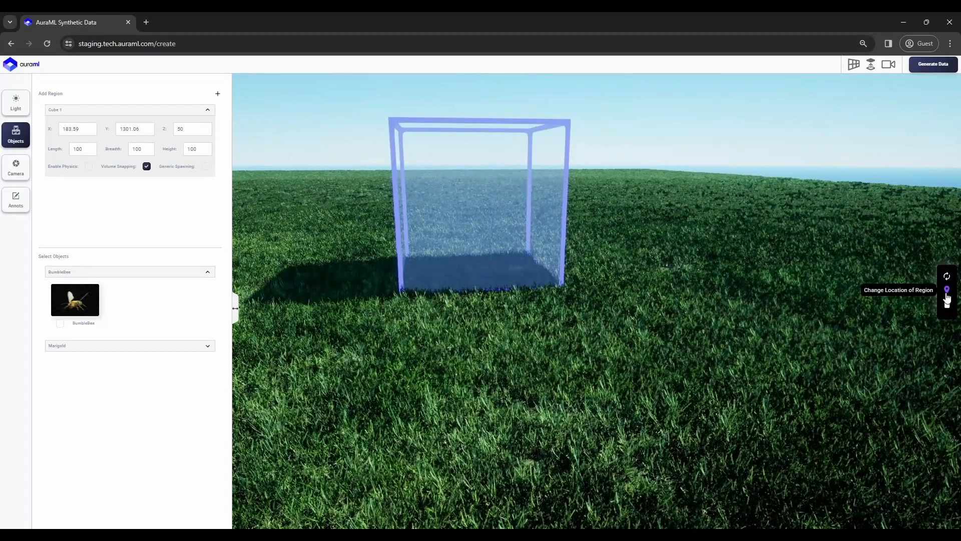
{"action": "left_click", "coordinate": [947, 289]}
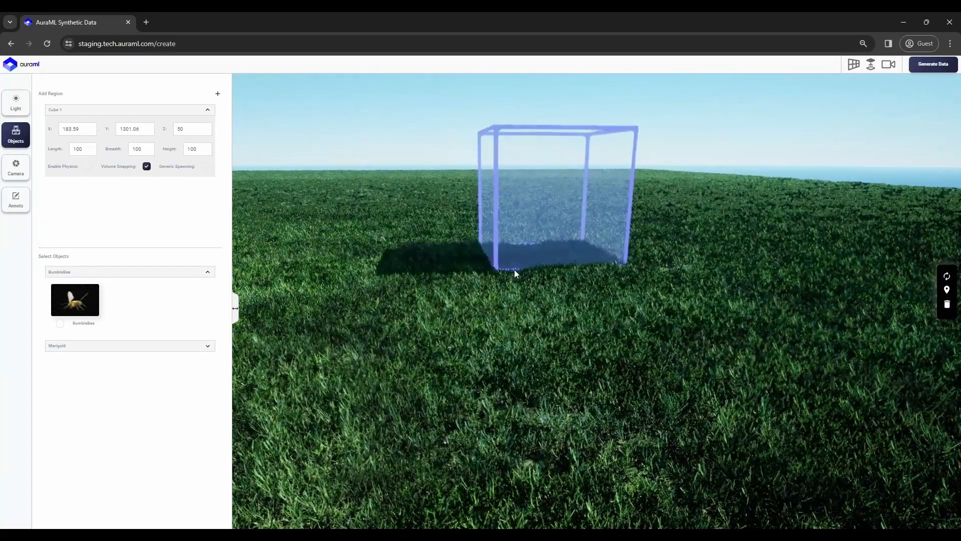
{"action": "left_click", "coordinate": [501, 271]}
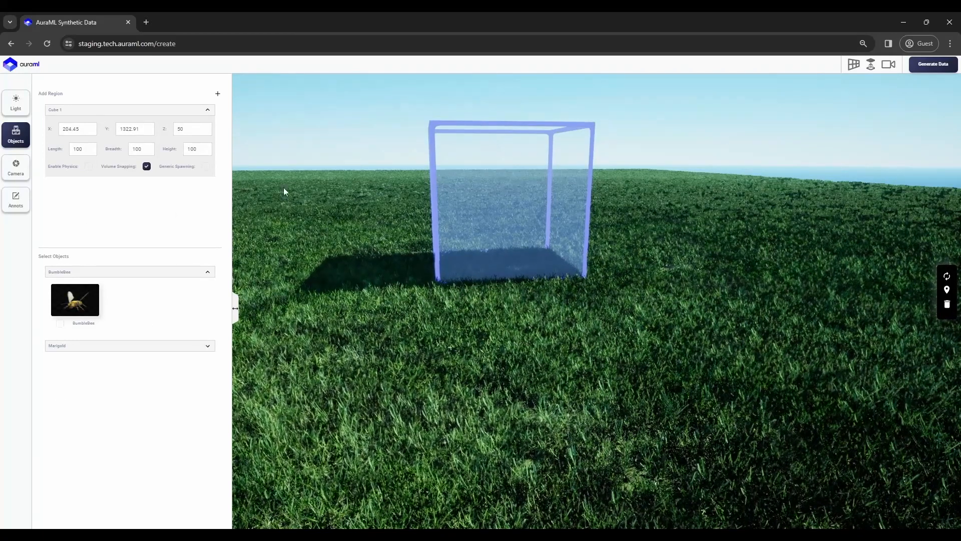
{"action": "left_click", "coordinate": [502, 213]}
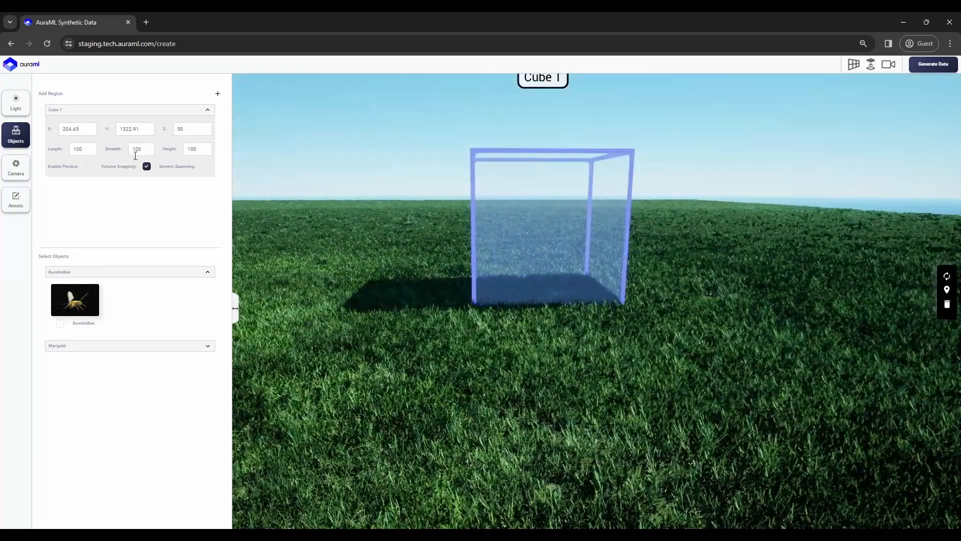
{"action": "left_click", "coordinate": [545, 223]}
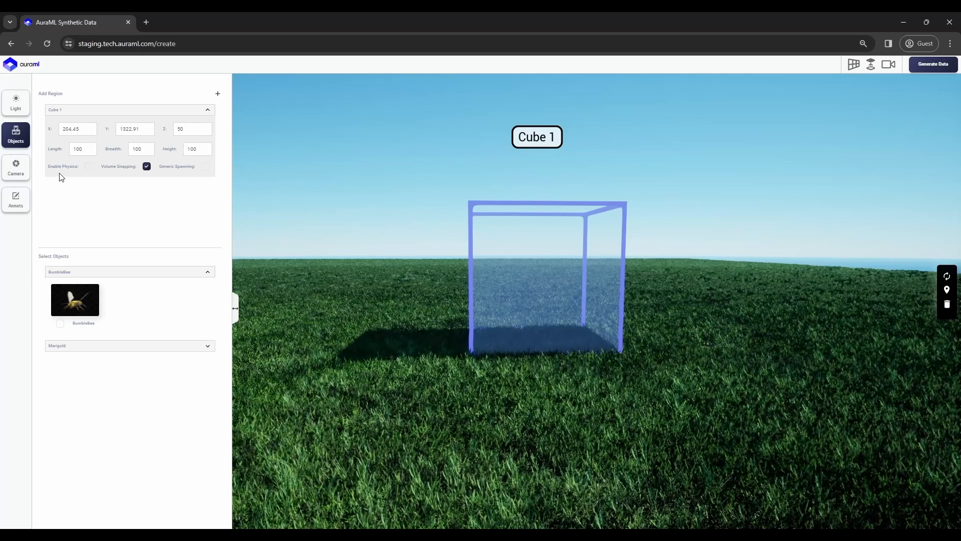
Set Cube 1's length to 300 and move the camera into the cube.
{"action": "left_click", "coordinate": [81, 151]}
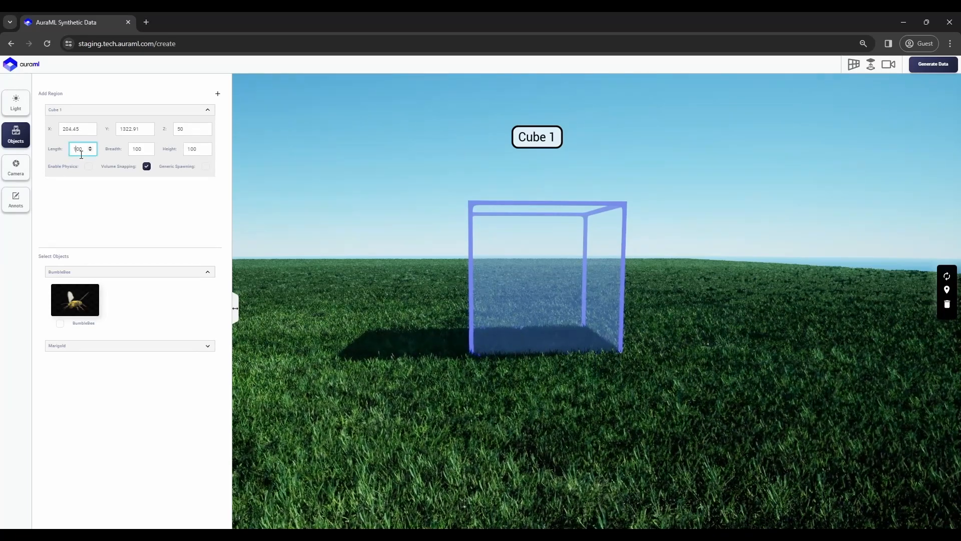
{"action": "type", "text": "3"}
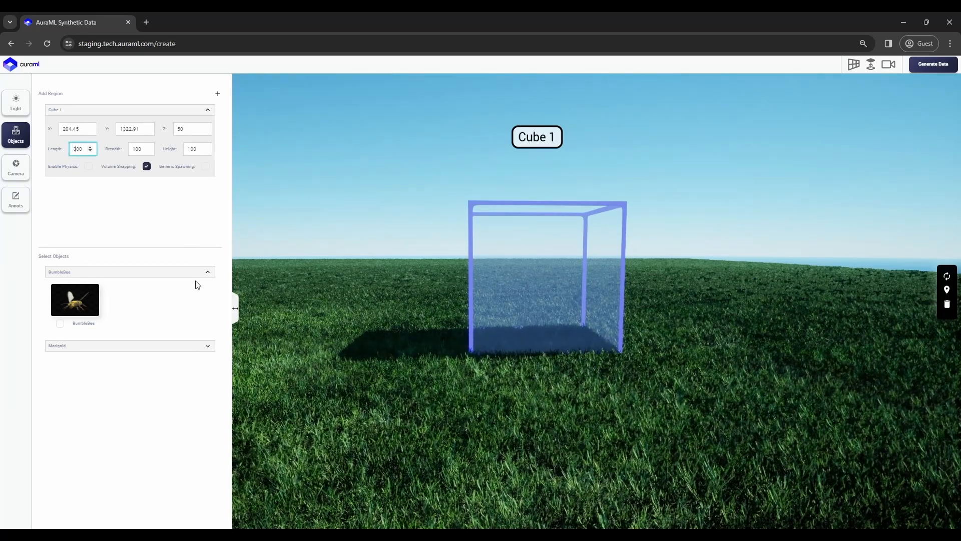
{"action": "left_click", "coordinate": [118, 204]}
{"action": "left_click_drag", "start_coordinate": [562, 357], "coordinate": [449, 350]}
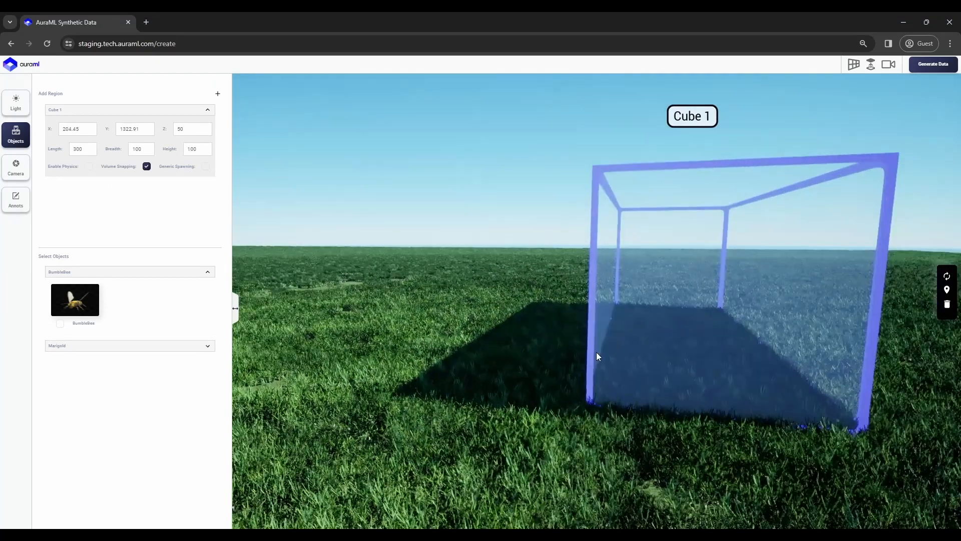
{"action": "key", "text": "d"}
{"action": "key", "text": "w"}
{"action": "left_click_drag", "start_coordinate": [597, 353], "coordinate": [661, 326]}
{"action": "key", "text": "d"}
{"action": "key", "text": "w"}
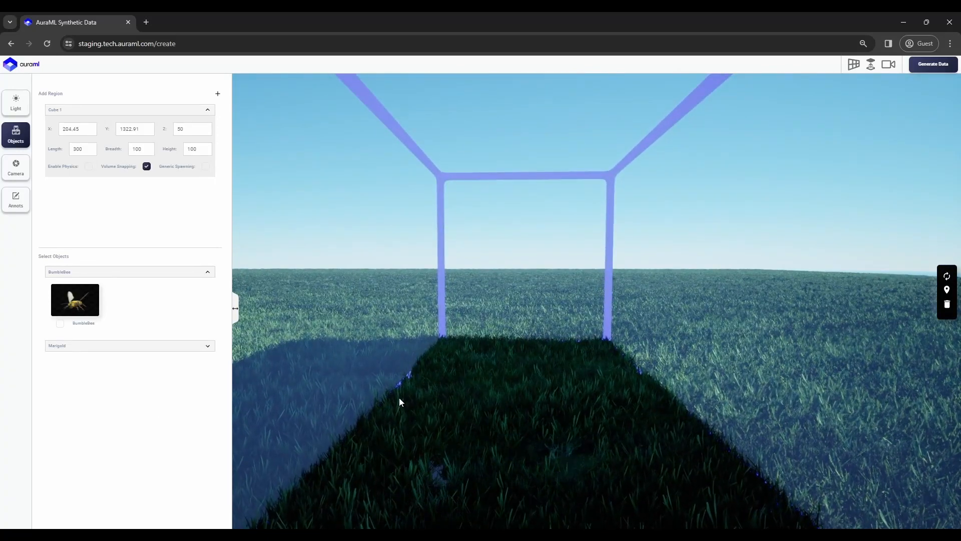
Add Marigold plants to Cube 1 with a count of 20.
{"action": "left_click", "coordinate": [160, 349]}
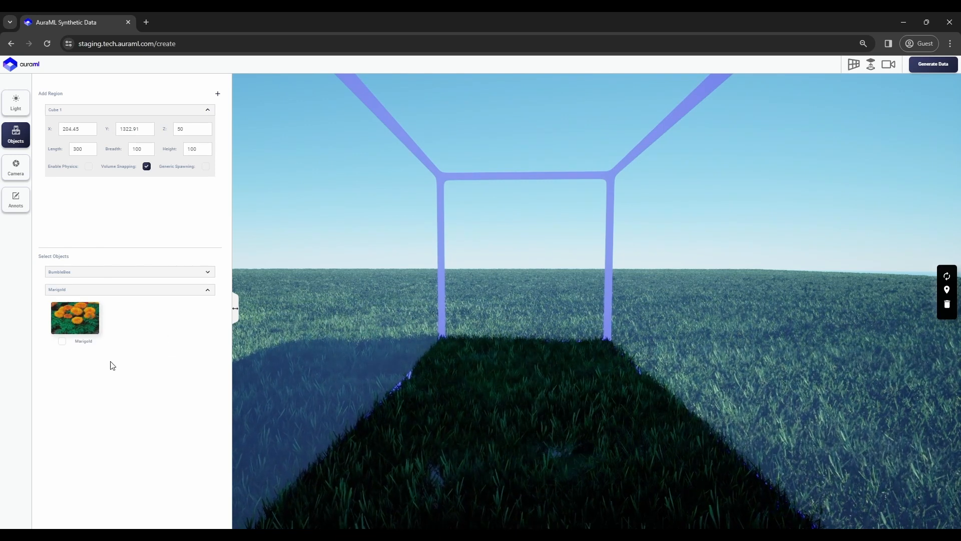
{"action": "left_click", "coordinate": [62, 343]}
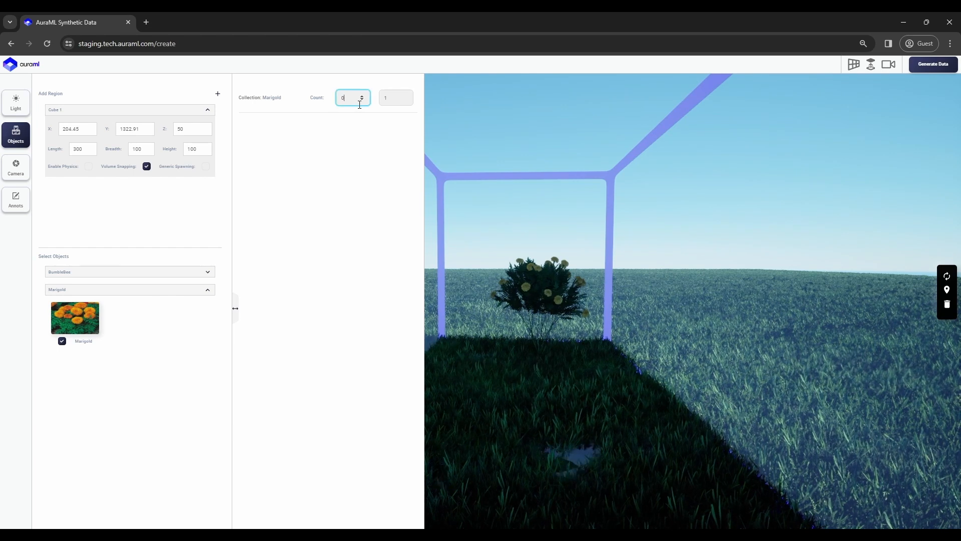
{"action": "type", "text": "2"}
{"action": "left_click", "coordinate": [398, 99]}
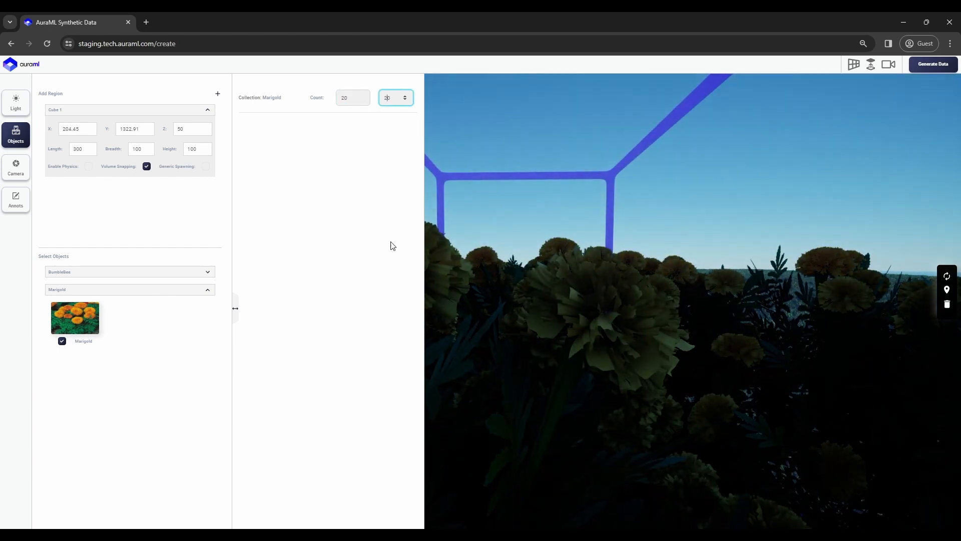
Collapse the panels and randomize the marigold arrangement six times.
{"action": "left_click", "coordinate": [25, 143]}
{"action": "key", "text": "e"}
{"action": "left_click_drag", "start_coordinate": [652, 345], "coordinate": [672, 329]}
{"action": "key", "text": "q"}
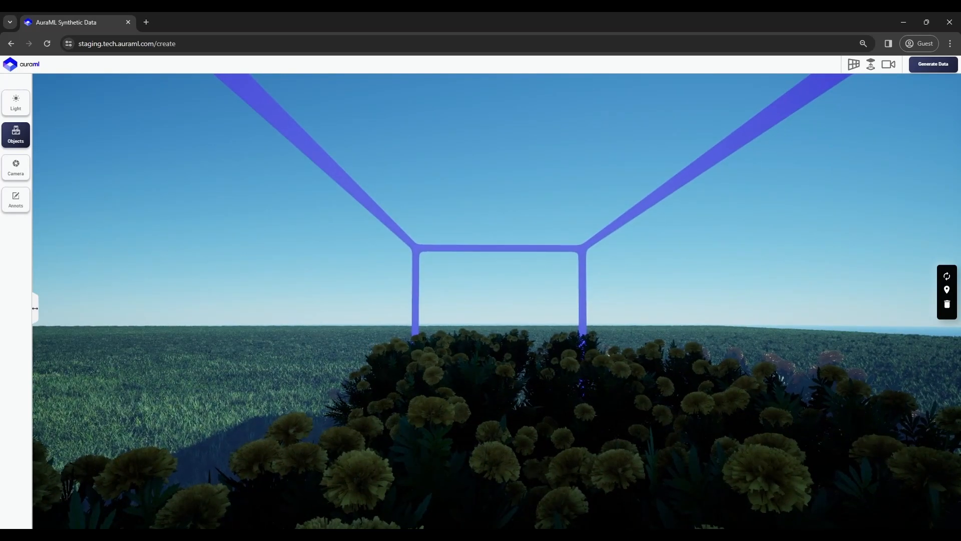
{"action": "left_click", "coordinate": [947, 277]}
{"action": "left_click", "coordinate": [948, 276]}
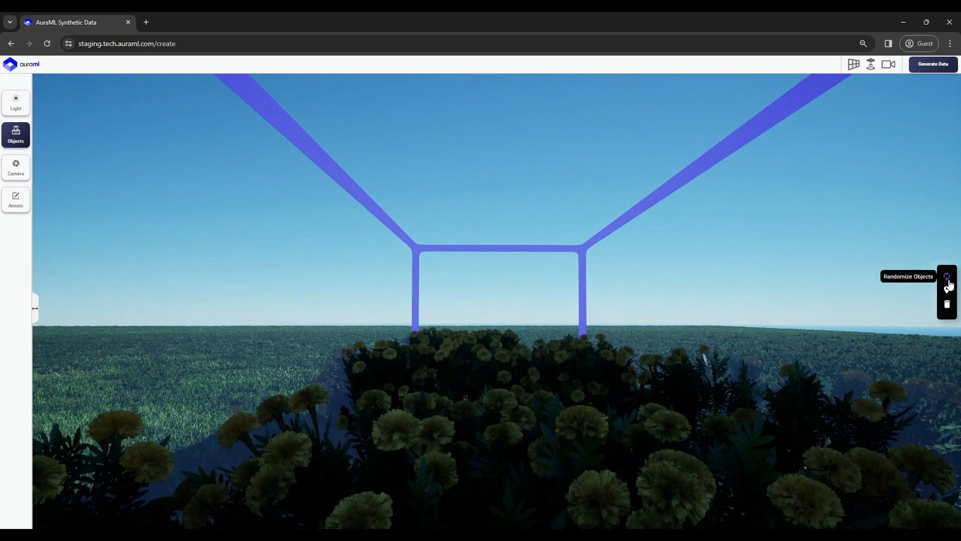
{"action": "left_click", "coordinate": [947, 276]}
{"action": "left_click", "coordinate": [949, 281]}
{"action": "left_click", "coordinate": [948, 282]}
{"action": "left_click", "coordinate": [949, 282]}
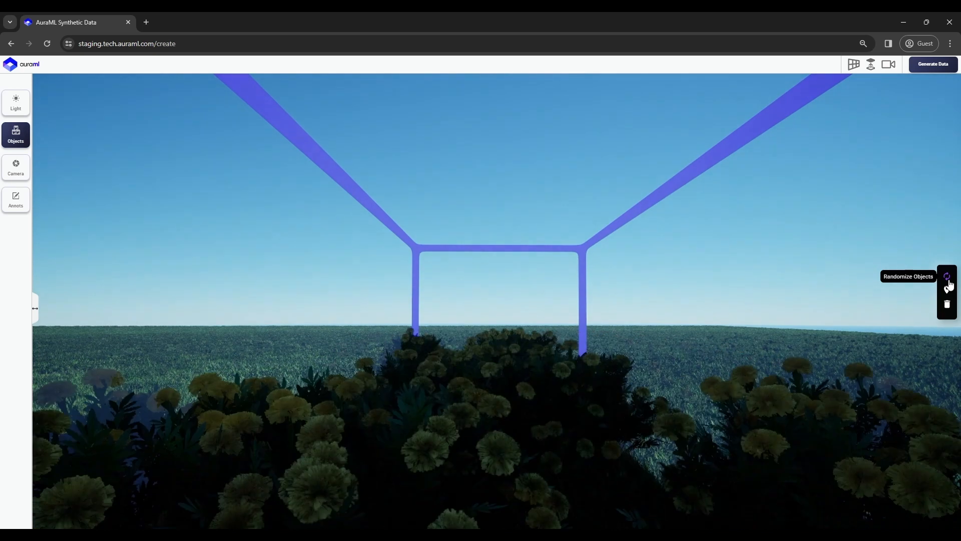
{"action": "right_click_drag", "start_coordinate": [522, 372], "coordinate": [622, 378]}
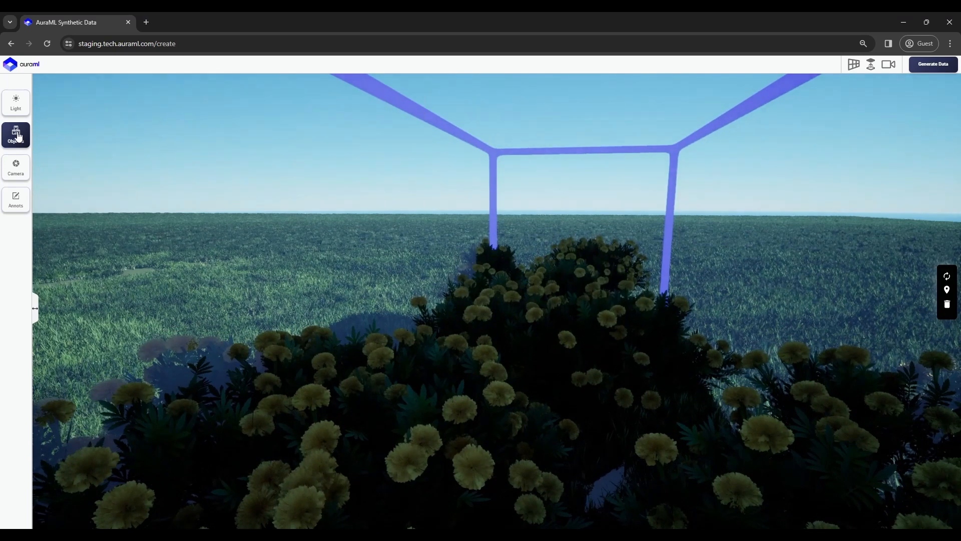
{"action": "left_click", "coordinate": [18, 136]}
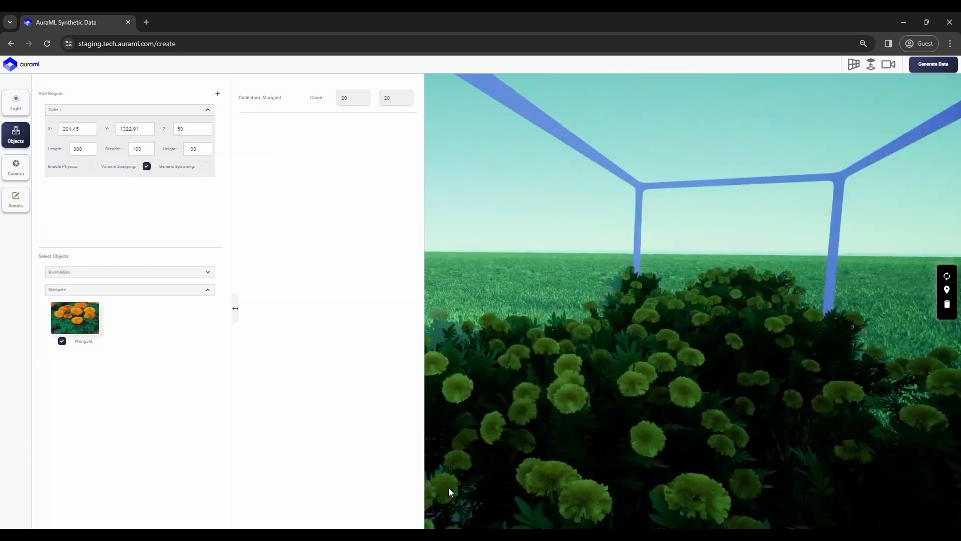
Add BumbleBee objects to Cube 1 with a count of 500.
{"action": "left_click", "coordinate": [90, 271]}
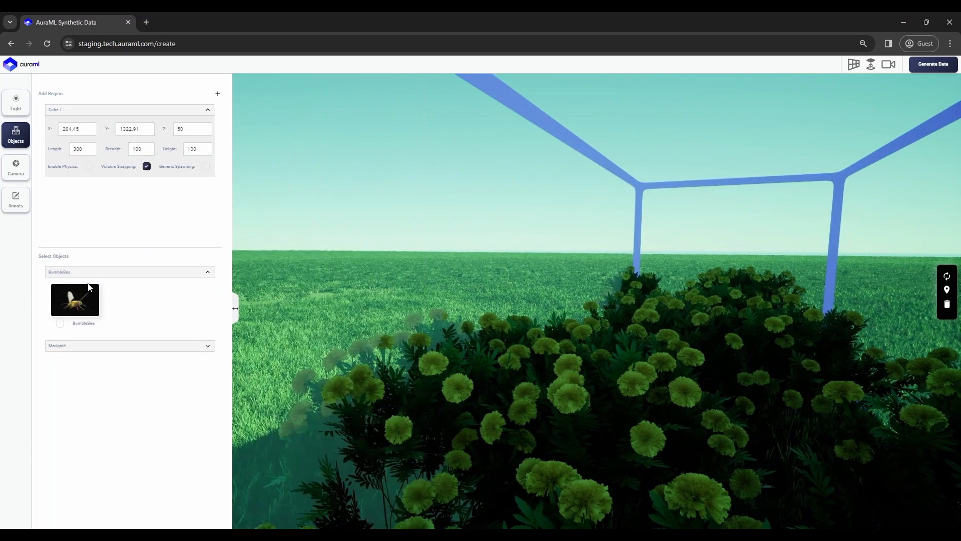
{"action": "left_click", "coordinate": [60, 324]}
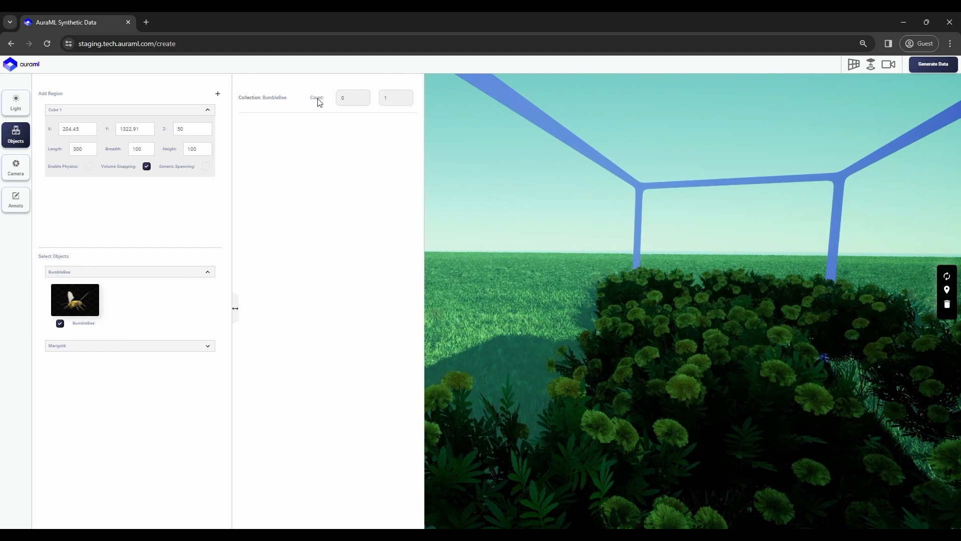
{"action": "left_click", "coordinate": [345, 105]}
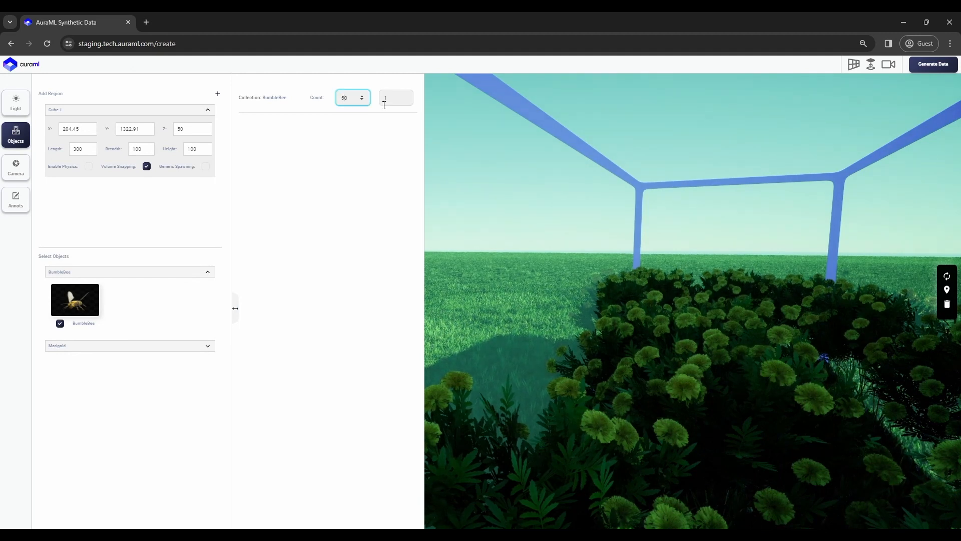
{"action": "left_click", "coordinate": [361, 139]}
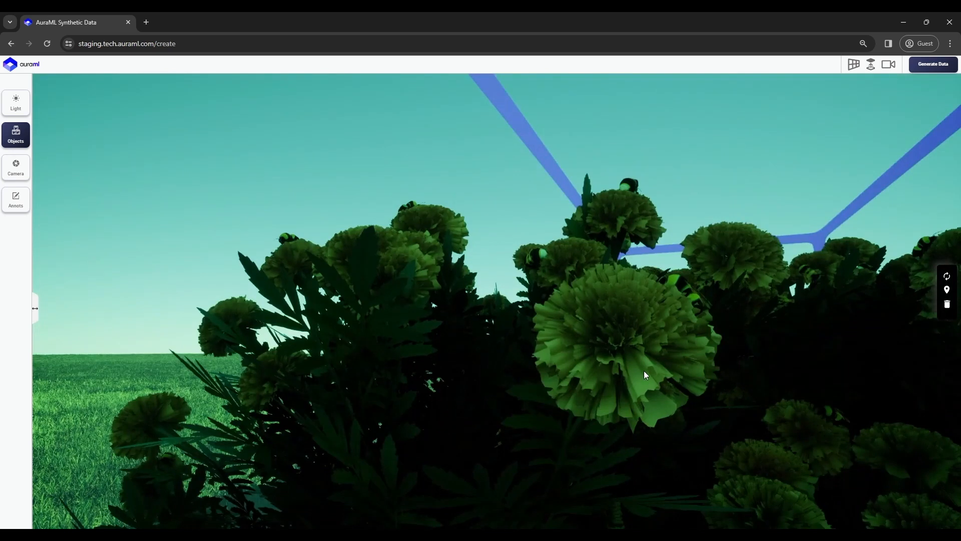
Look down on the flower bed and randomize the marigolds and bees repeatedly.
{"action": "left_click_drag", "start_coordinate": [643, 371], "coordinate": [629, 408]}
{"action": "left_click_drag", "start_coordinate": [348, 315], "coordinate": [349, 400]}
{"action": "left_click", "coordinate": [947, 277]}
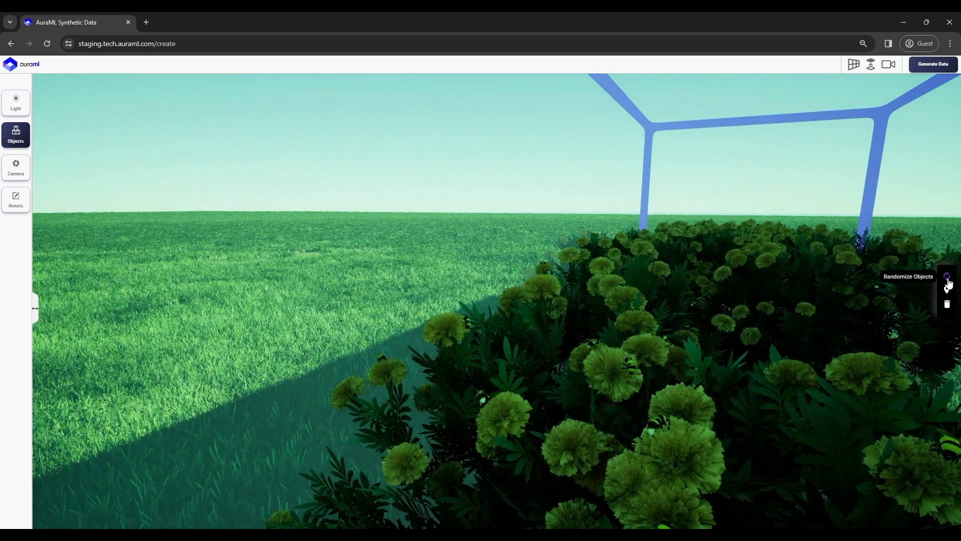
{"action": "left_click", "coordinate": [948, 278]}
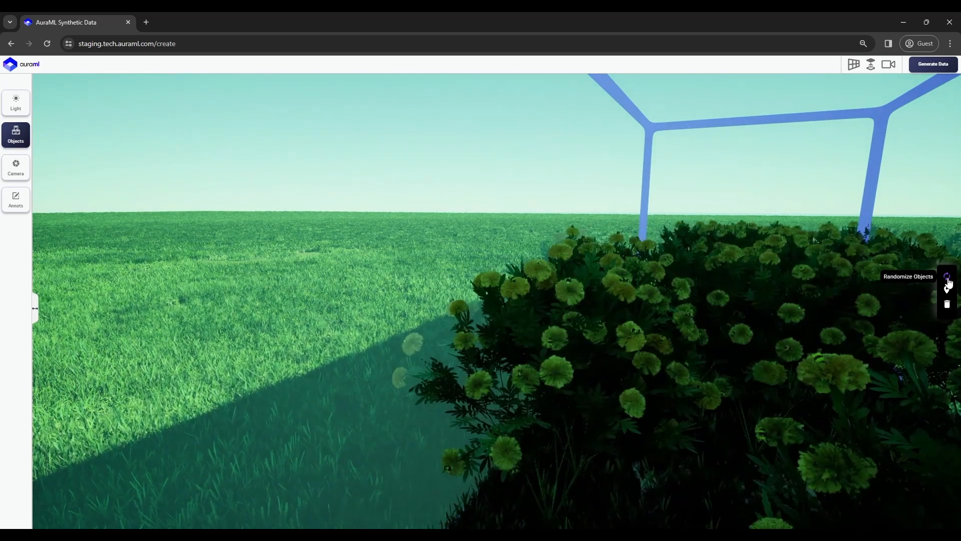
{"action": "left_click", "coordinate": [948, 278]}
{"action": "left_click", "coordinate": [947, 278]}
{"action": "left_click", "coordinate": [948, 278]}
{"action": "left_click", "coordinate": [948, 278]}
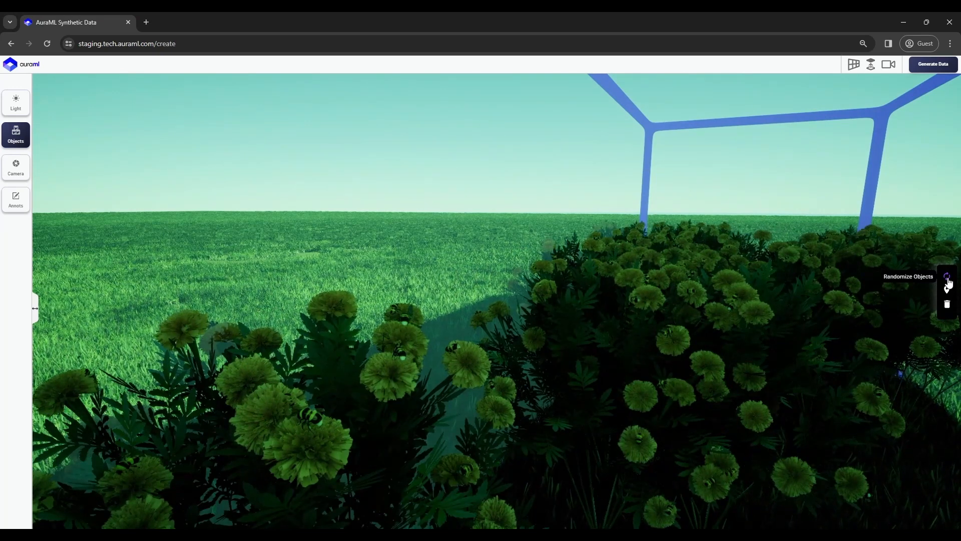
{"action": "left_click", "coordinate": [948, 282]}
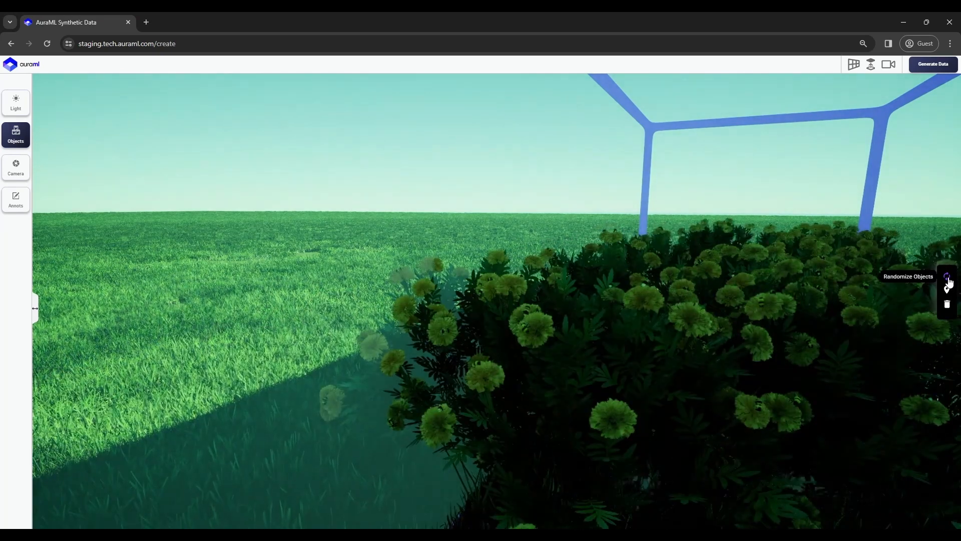
{"action": "left_click", "coordinate": [948, 281]}
{"action": "left_click", "coordinate": [948, 281]}
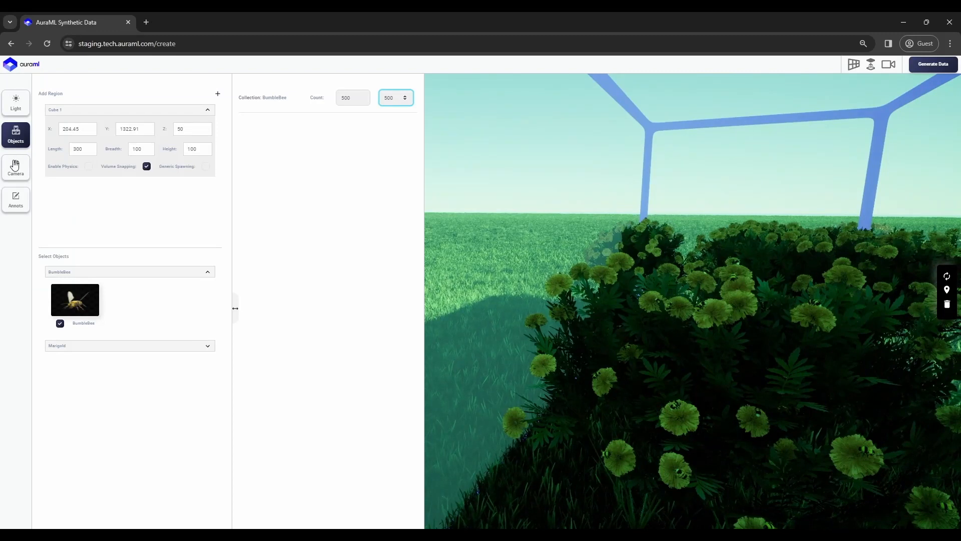
Set the camera resolution to 1920×1080.
{"action": "left_click", "coordinate": [24, 173]}
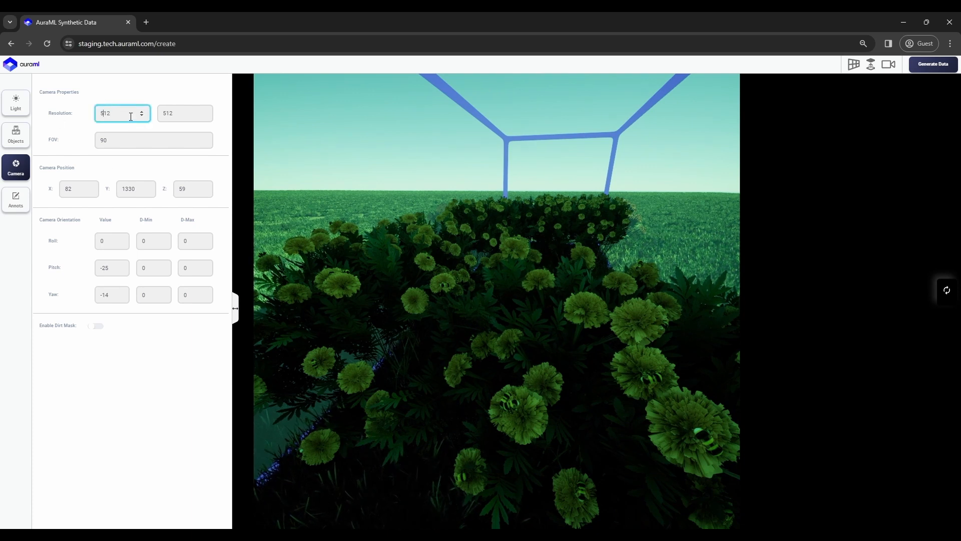
{"action": "key", "text": "BackSpace"}
{"action": "type", "text": "10"}
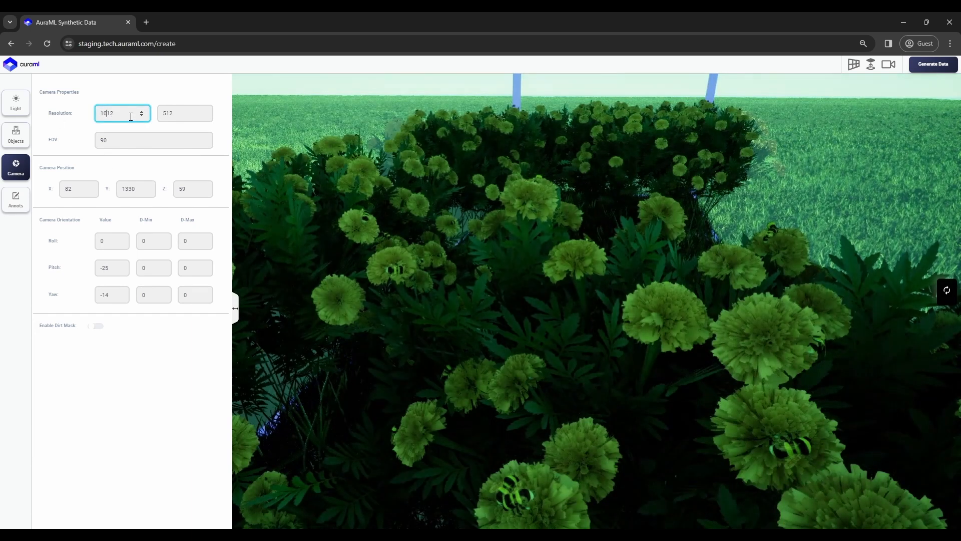
{"action": "key", "text": "BackSpace"}
{"action": "key", "text": "BackSpace"}
{"action": "type", "text": "80"}
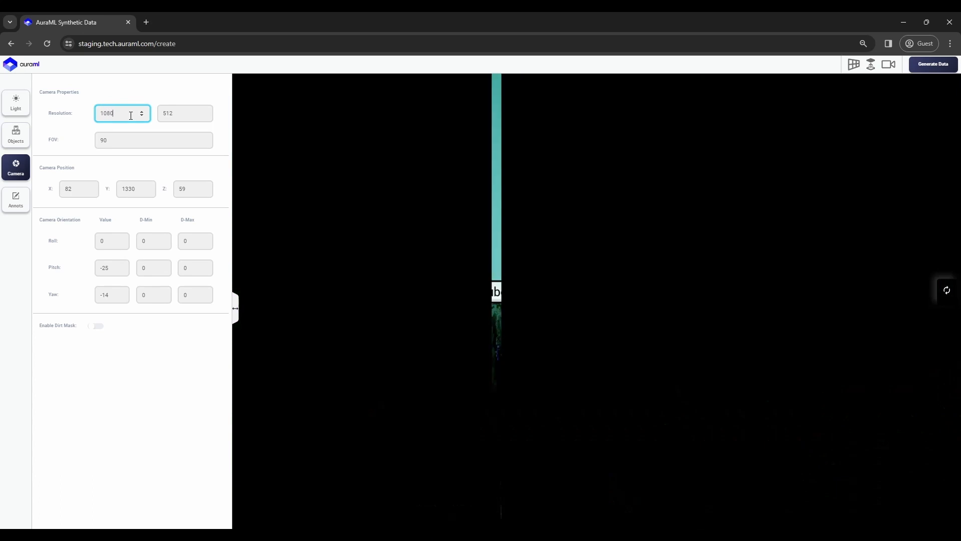
{"action": "left_click", "coordinate": [186, 117]}
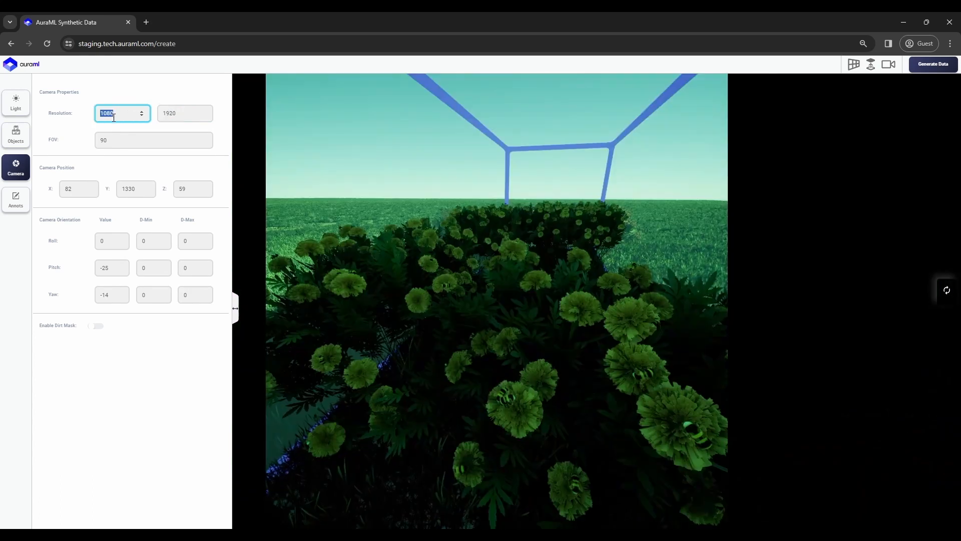
{"action": "left_click", "coordinate": [114, 117]}
{"action": "type", "text": "1920"}
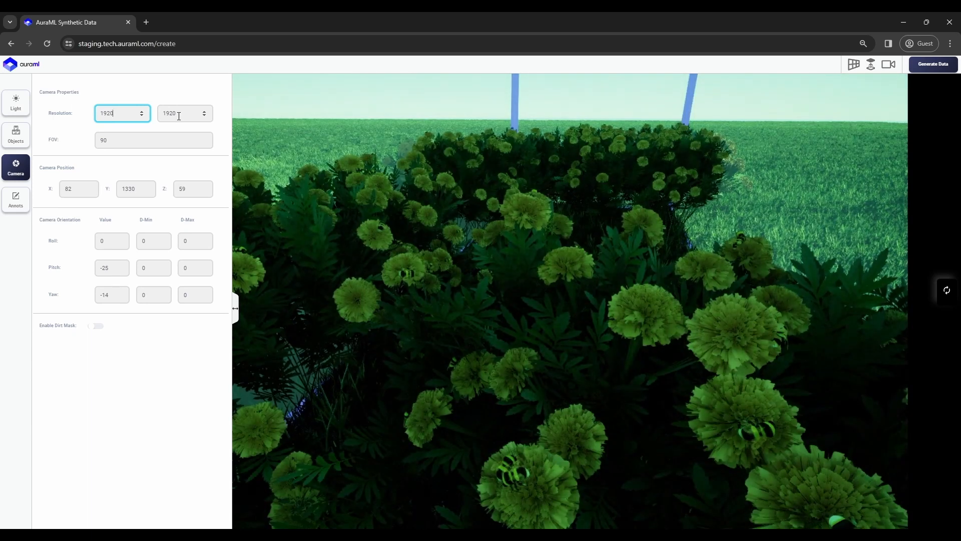
{"action": "left_click", "coordinate": [178, 117]}
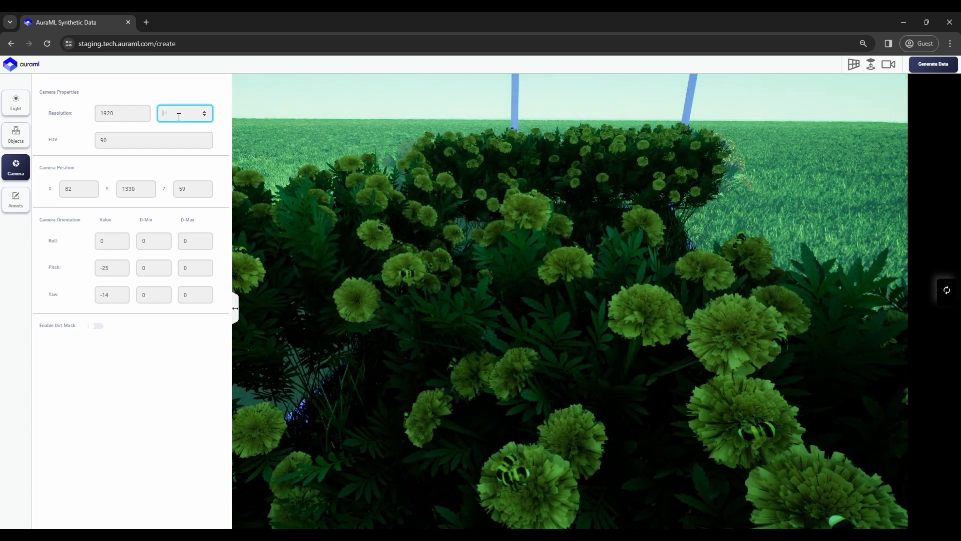
{"action": "type", "text": "1080"}
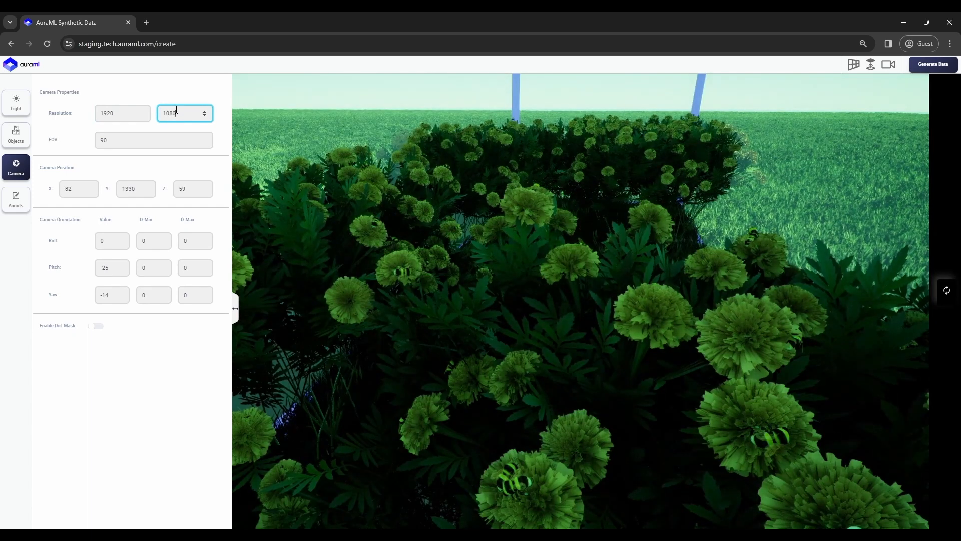
{"action": "left_click", "coordinate": [174, 86]}
Set field of view 105, X position 83, roll 5, and enable dirt masks.
{"action": "left_click", "coordinate": [185, 144]}
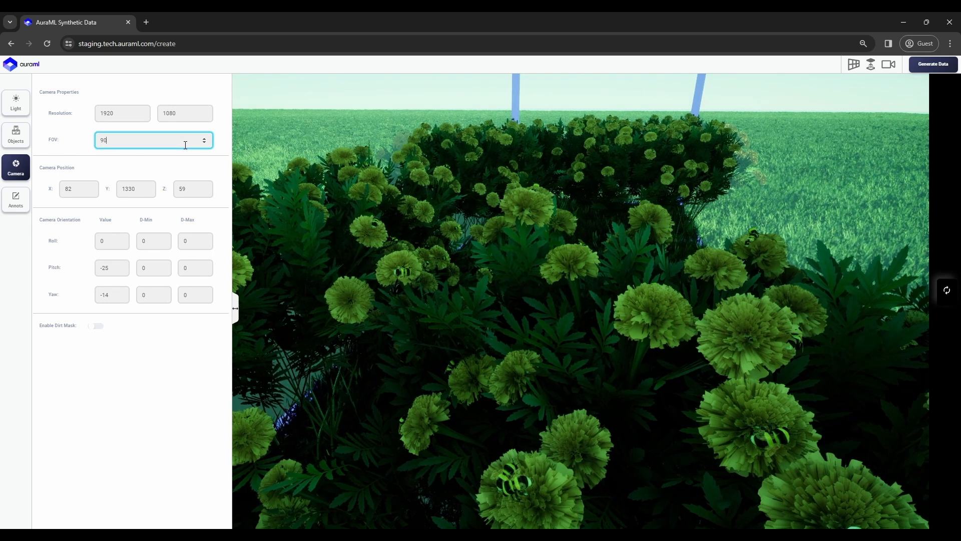
{"action": "key", "text": "Up"}
{"action": "key", "text": "Up"}
{"action": "key", "text": "Up"}
{"action": "key", "text": "Up"}
{"action": "key", "text": "Up"}
{"action": "key", "text": "Up"}
{"action": "key", "text": "Up"}
{"action": "key", "text": "Up"}
{"action": "key", "text": "Up"}
{"action": "key", "text": "Up"}
{"action": "key", "text": "Up"}
{"action": "key", "text": "Up"}
{"action": "key", "text": "Up"}
{"action": "key", "text": "Up"}
{"action": "key", "text": "Up"}
{"action": "key", "text": "Up"}
{"action": "key", "text": "Up"}
{"action": "key", "text": "Up"}
{"action": "key", "text": "Up"}
{"action": "key", "text": "Up"}
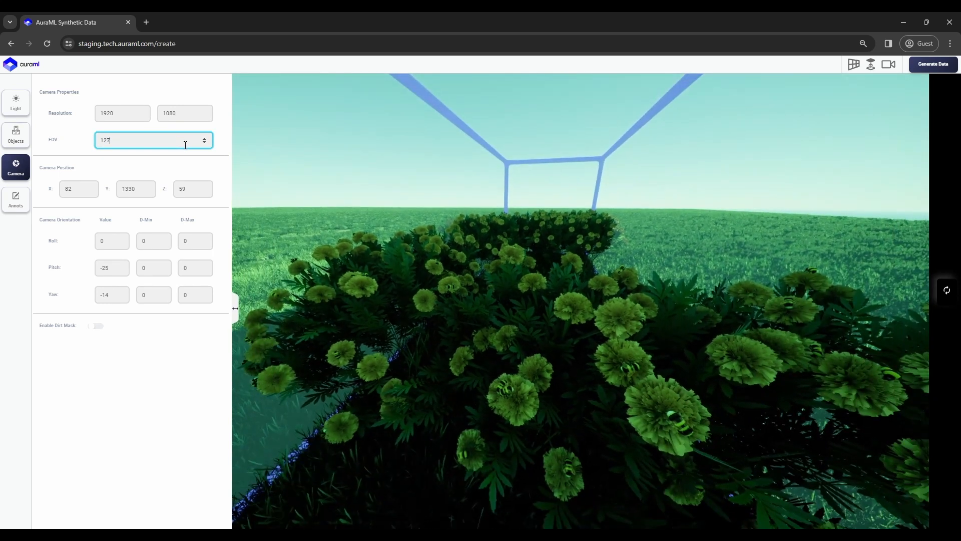
{"action": "key", "text": "Down"}
{"action": "key", "text": "Down"}
{"action": "key", "text": "Down"}
{"action": "key", "text": "Down"}
{"action": "key", "text": "Down"}
{"action": "key", "text": "Down"}
{"action": "key", "text": "Down"}
{"action": "key", "text": "Down"}
{"action": "key", "text": "Down"}
{"action": "key", "text": "Down"}
{"action": "key", "text": "Down"}
{"action": "key", "text": "Down"}
{"action": "key", "text": "Down"}
{"action": "key", "text": "Down"}
{"action": "key", "text": "Down"}
{"action": "key", "text": "Down"}
{"action": "key", "text": "Down"}
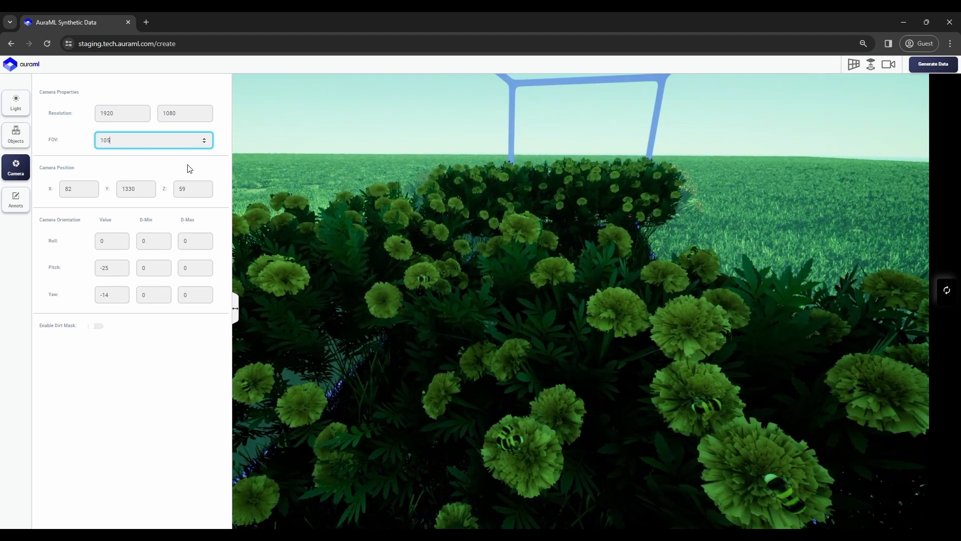
{"action": "left_click", "coordinate": [77, 193]}
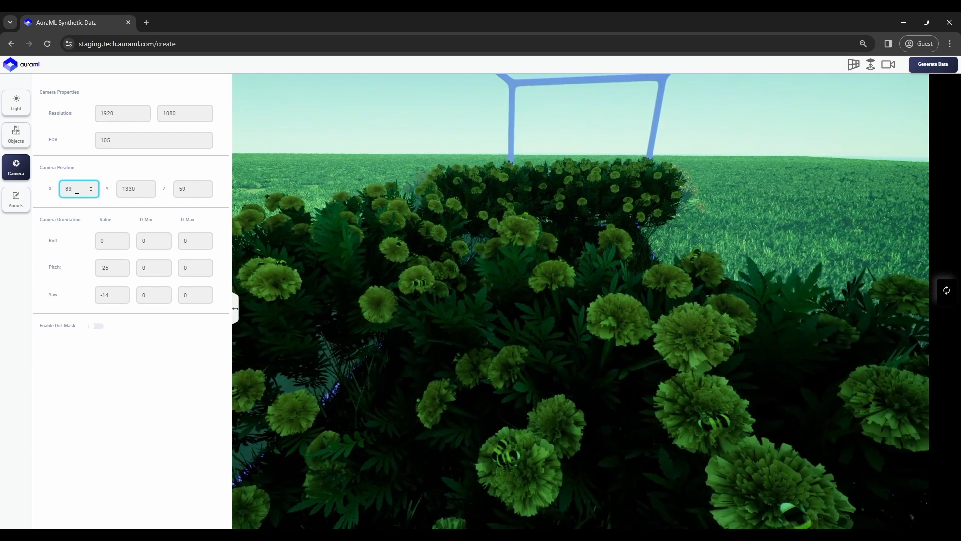
{"action": "left_click", "coordinate": [109, 247]}
{"action": "type", "text": "14"}
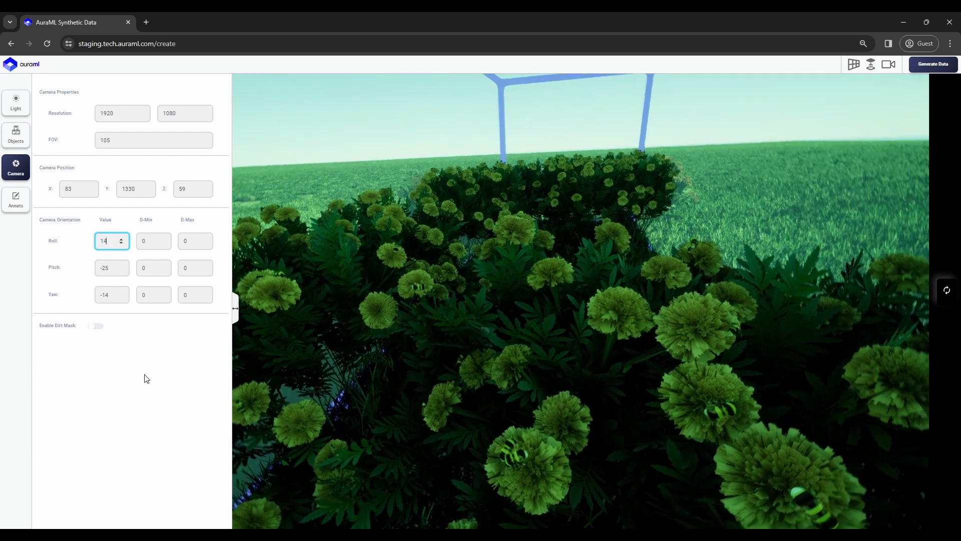
{"action": "type", "text": "6"}
{"action": "key", "text": "BackSpace"}
{"action": "key", "text": "BackSpace"}
{"action": "type", "text": "7"}
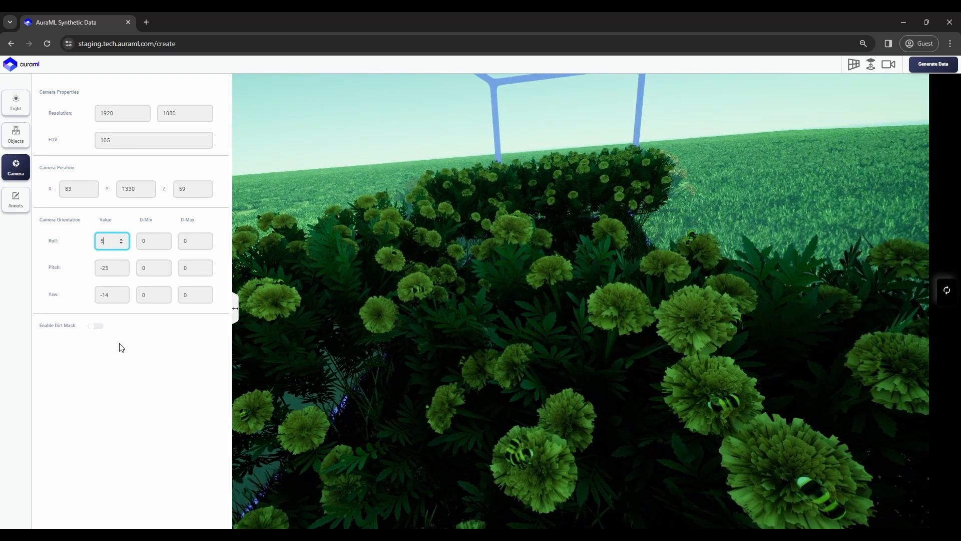
{"action": "left_click", "coordinate": [97, 326]}
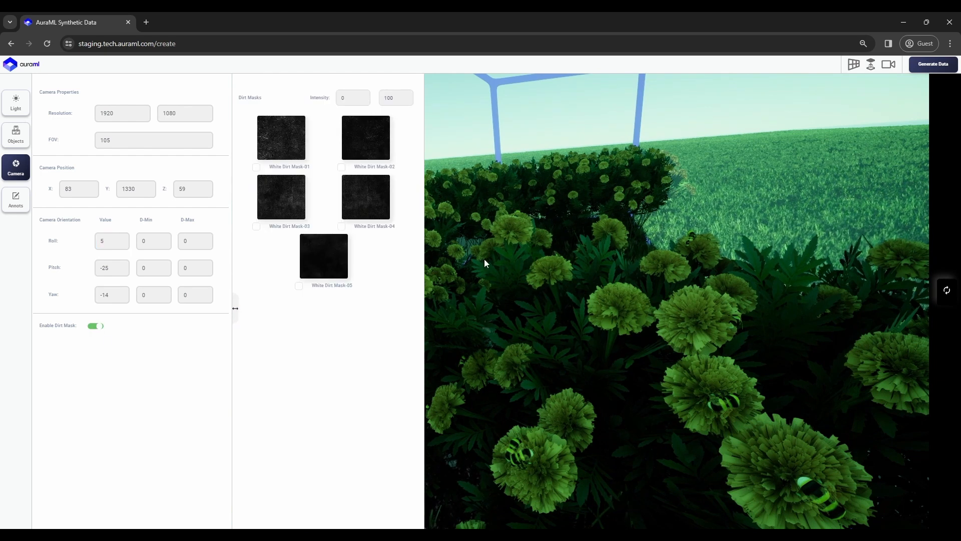
Apply White Dirt Masks 01 and 02 with minimum intensity 40, then randomize the camera orientation.
{"action": "left_click", "coordinate": [289, 143]}
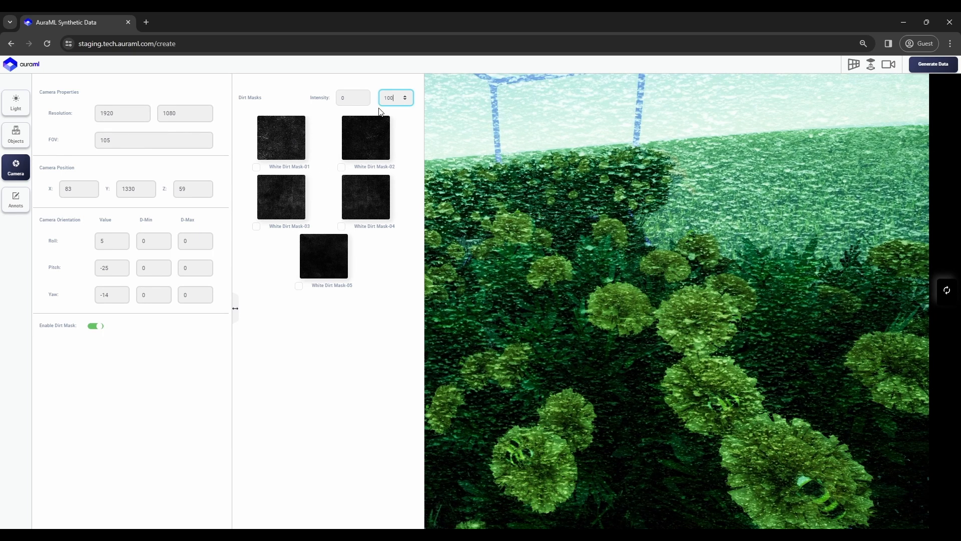
{"action": "left_click", "coordinate": [355, 105]}
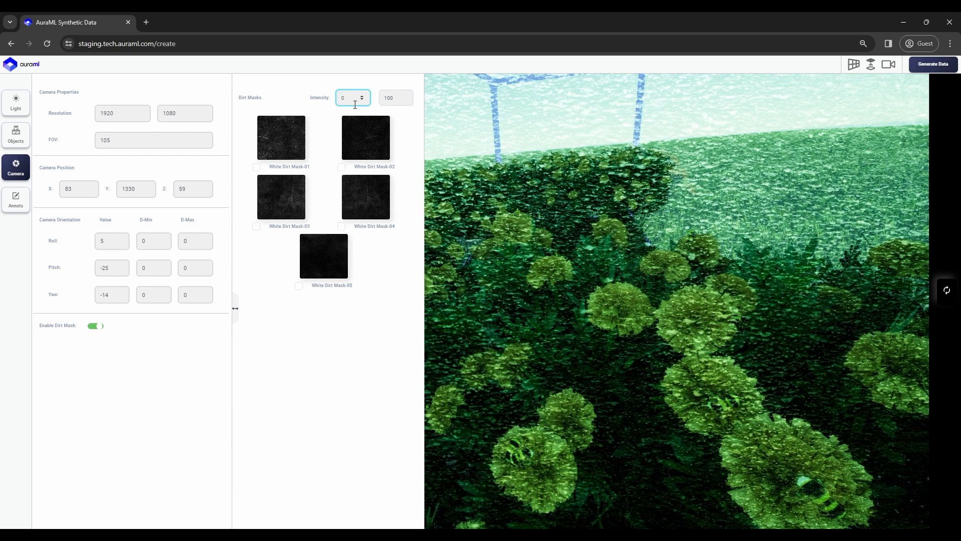
{"action": "type", "text": "40"}
{"action": "left_click_drag", "start_coordinate": [700, 322], "coordinate": [603, 316]}
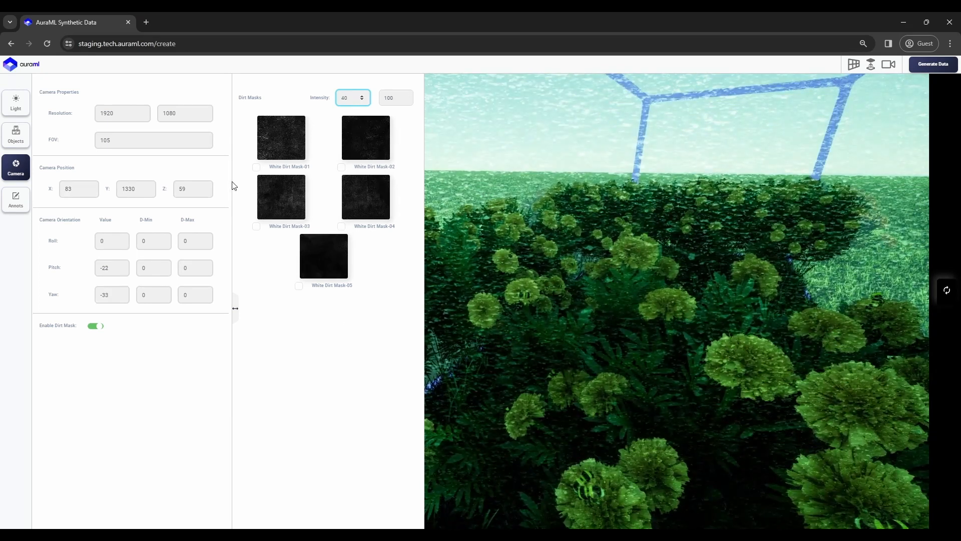
{"action": "left_click", "coordinate": [342, 167]}
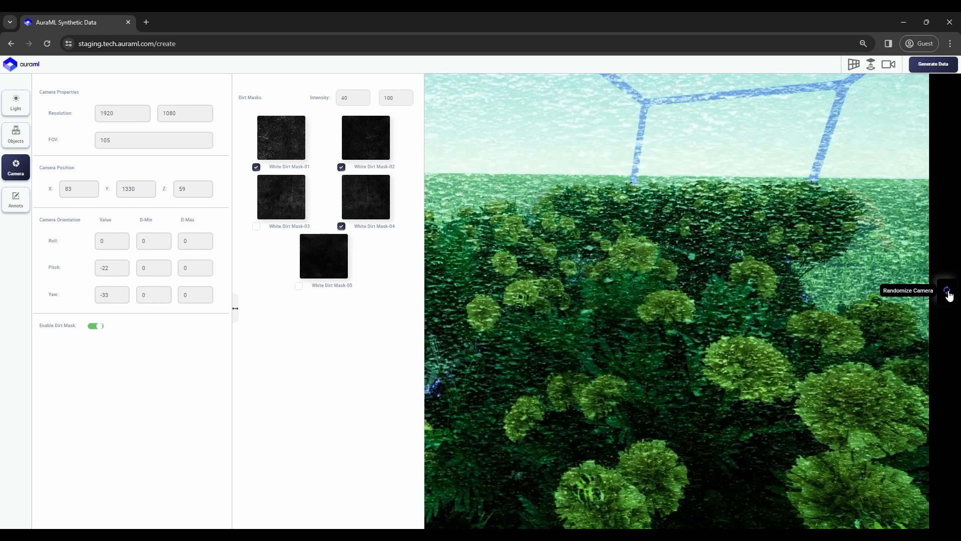
{"action": "left_click", "coordinate": [949, 296]}
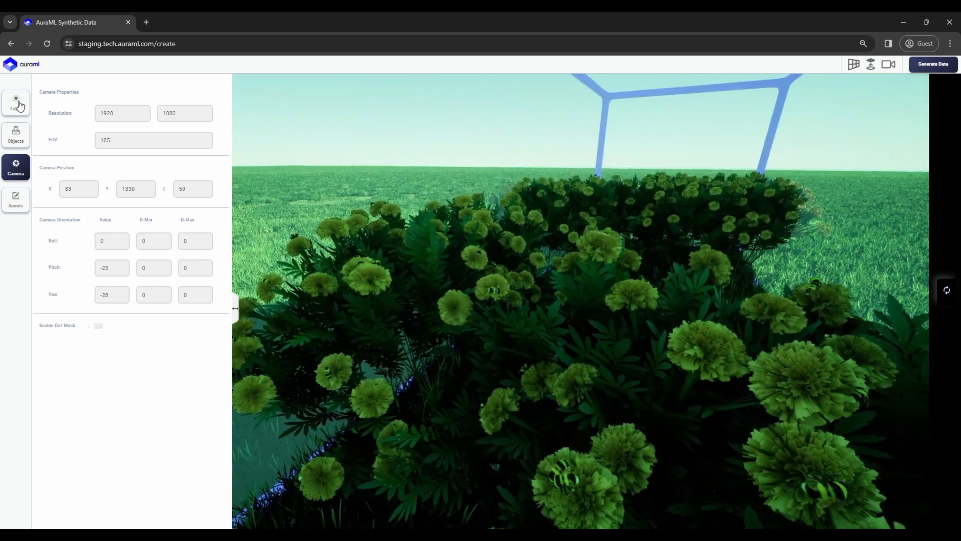
Shift light hue toward purple; export COCO with bounding box, instance, semantic segmentation, normal map.
{"action": "left_click", "coordinate": [16, 102]}
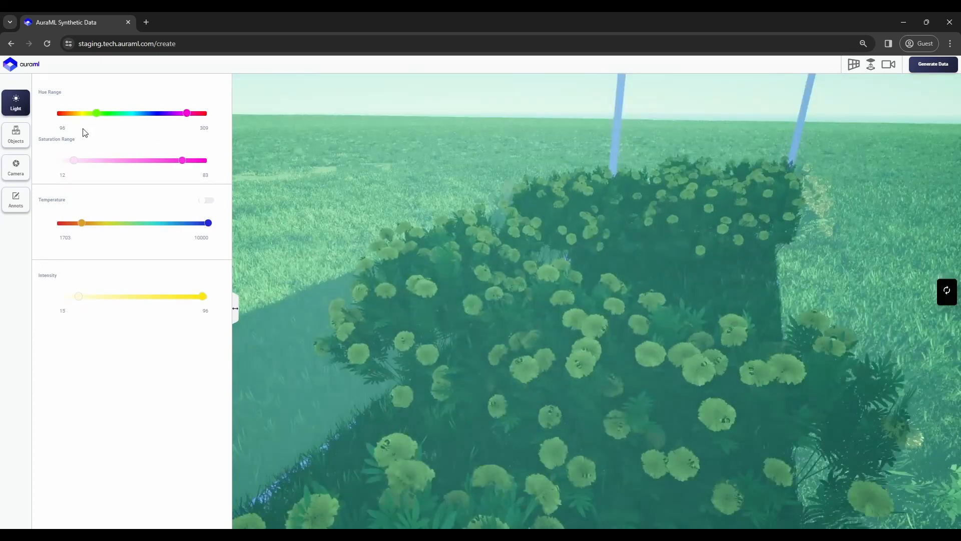
{"action": "left_click_drag", "start_coordinate": [96, 113], "coordinate": [80, 117]}
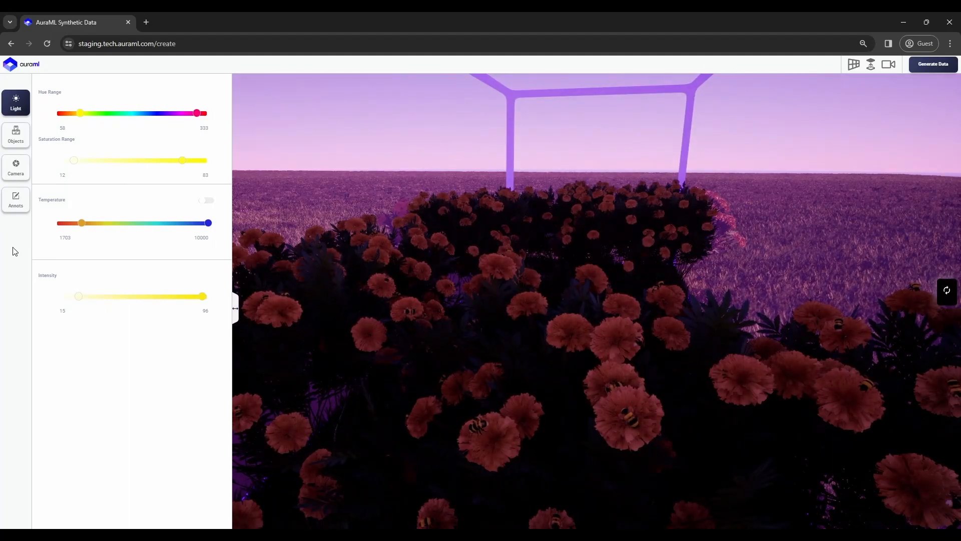
{"action": "left_click", "coordinate": [16, 200]}
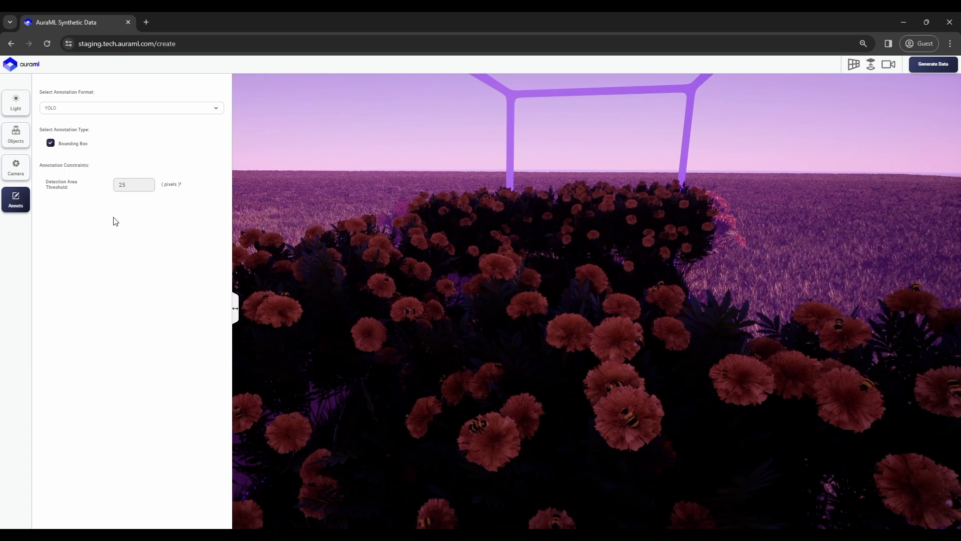
{"action": "left_click", "coordinate": [206, 111]}
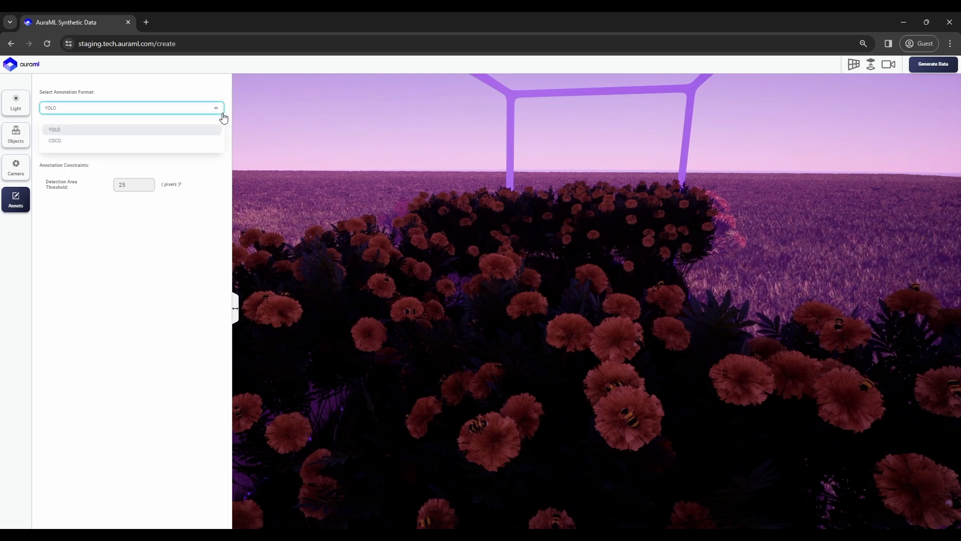
{"action": "left_click", "coordinate": [83, 142]}
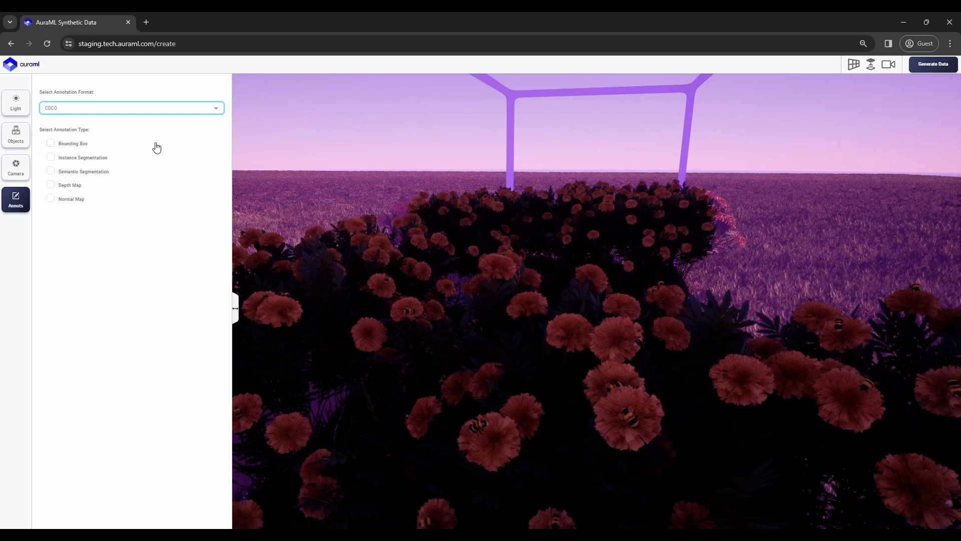
{"action": "left_click", "coordinate": [50, 143]}
{"action": "left_click", "coordinate": [51, 157]}
{"action": "left_click", "coordinate": [50, 171]}
{"action": "left_click", "coordinate": [51, 198]}
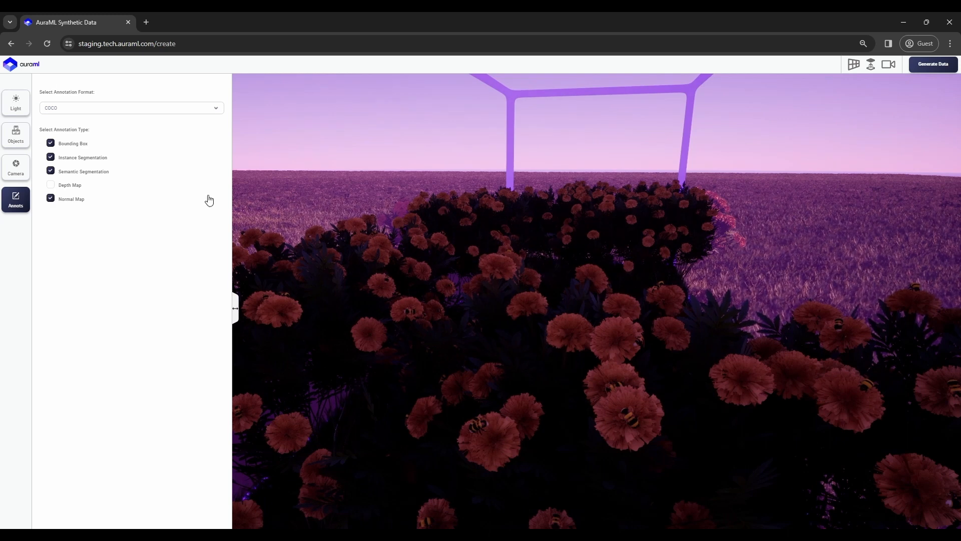
Generate a 5-image dataset with path tracing off and acknowledge the Submitted! notice.
{"action": "left_click", "coordinate": [956, 66]}
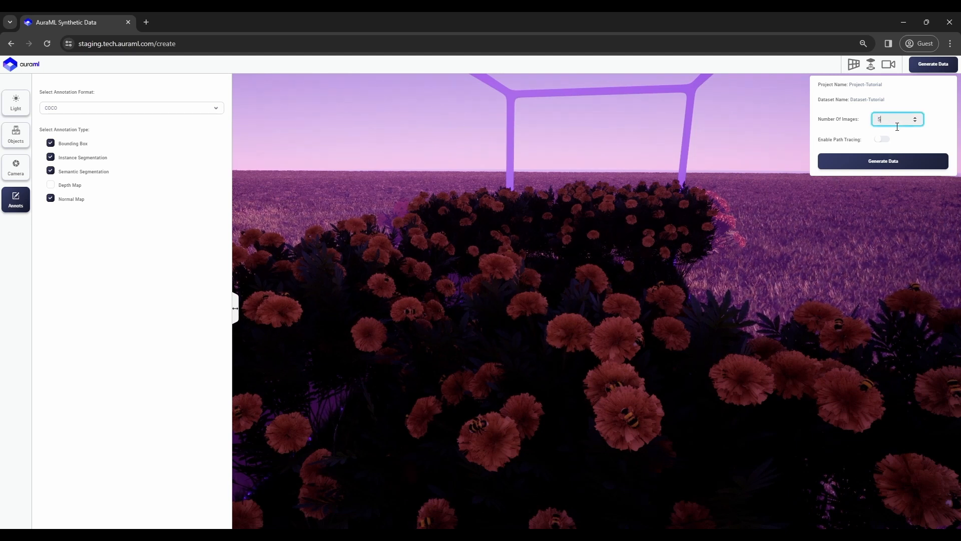
{"action": "left_click", "coordinate": [896, 162]}
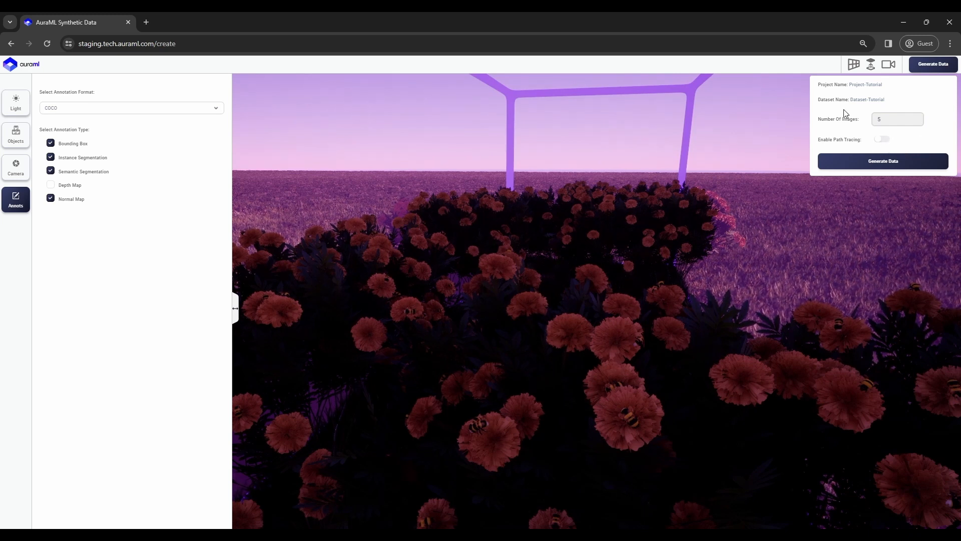
{"action": "left_click", "coordinate": [882, 139]}
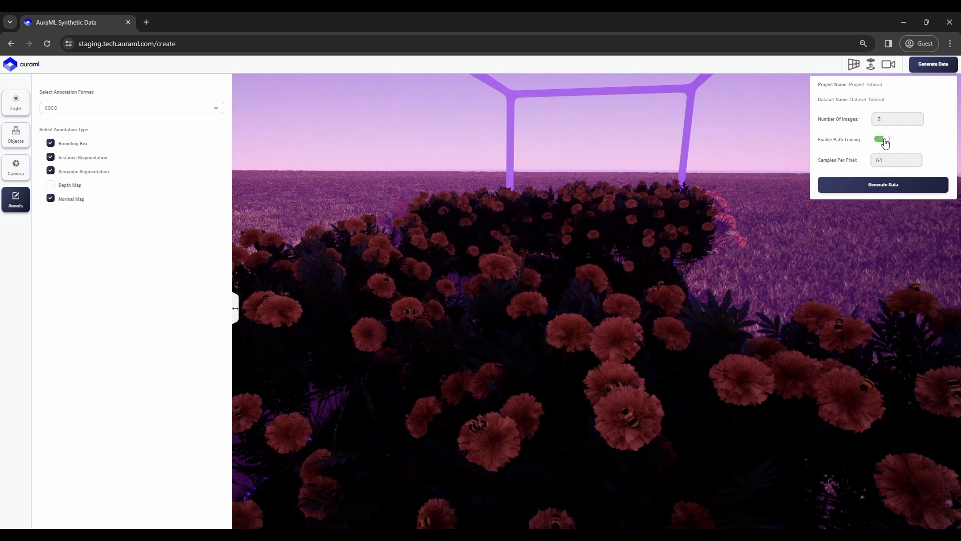
{"action": "left_click", "coordinate": [882, 139]}
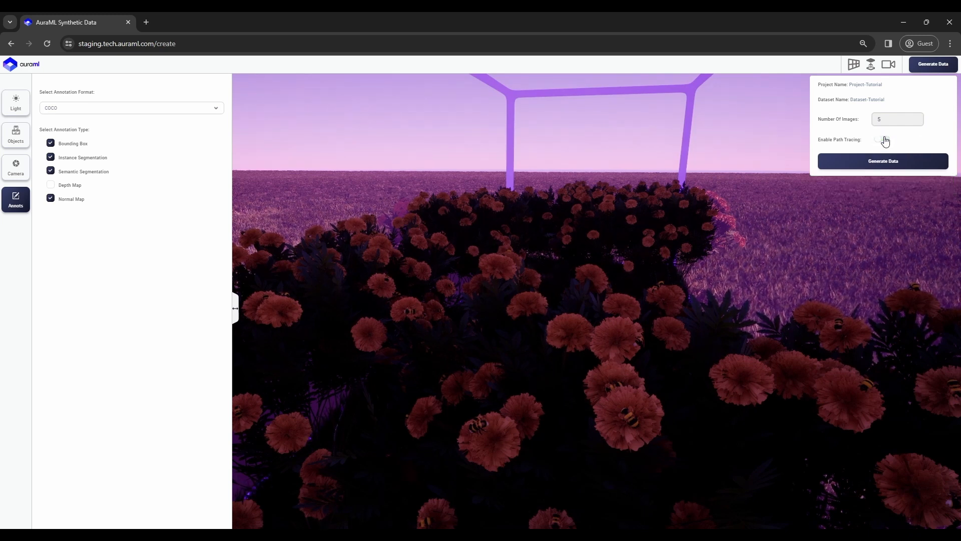
{"action": "left_click", "coordinate": [909, 167]}
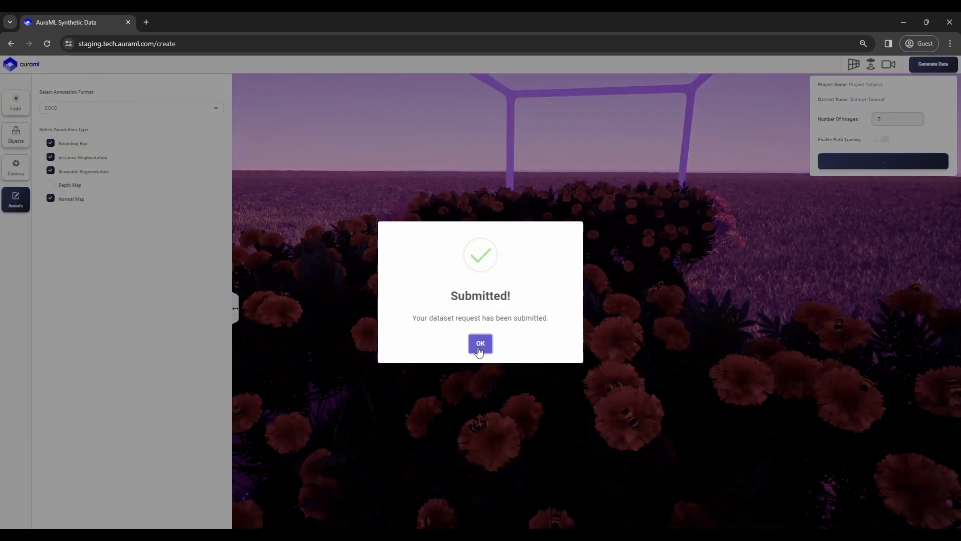
{"action": "left_click", "coordinate": [486, 344]}
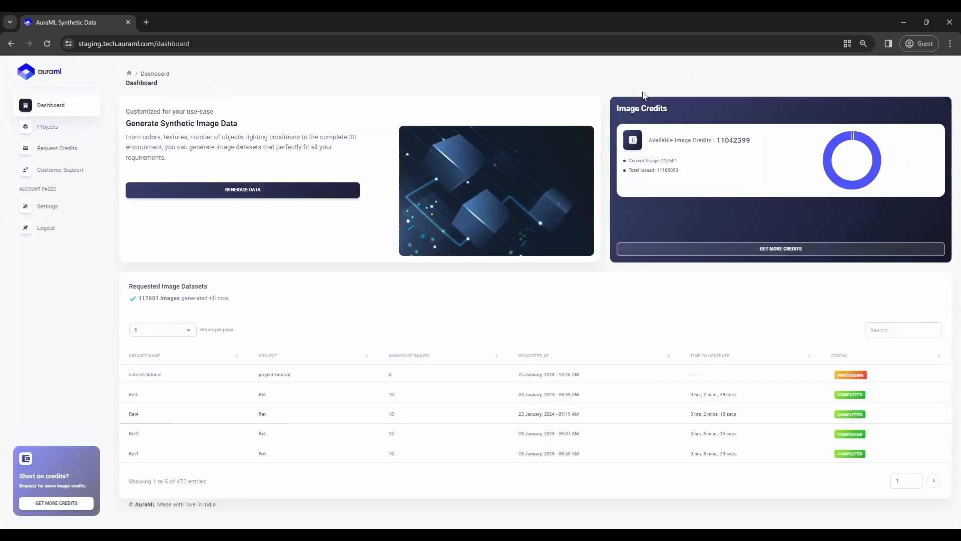
Reload the dashboard and open the dataset-tutorial details with its first image enlarged.
{"action": "left_click", "coordinate": [493, 44]}
{"action": "key", "text": "Return"}
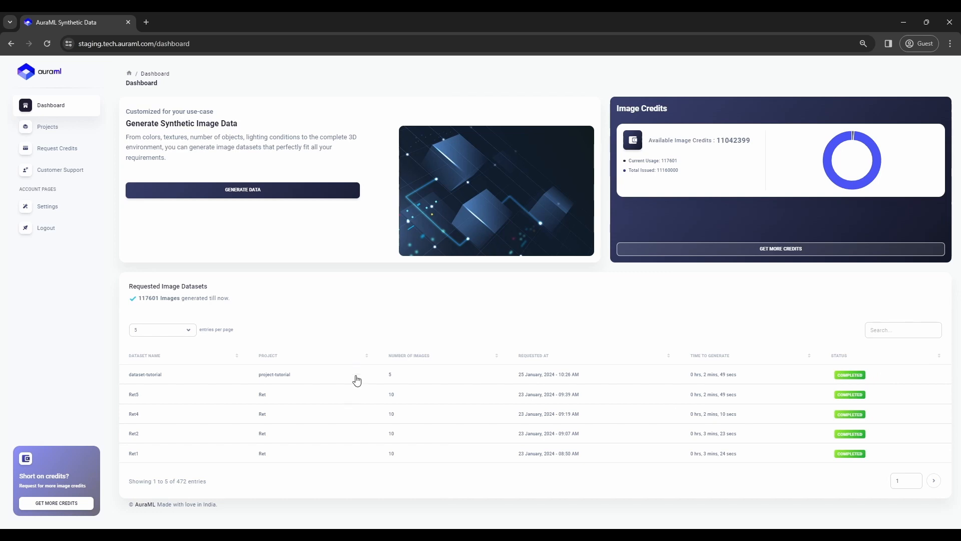
{"action": "left_click", "coordinate": [274, 377]}
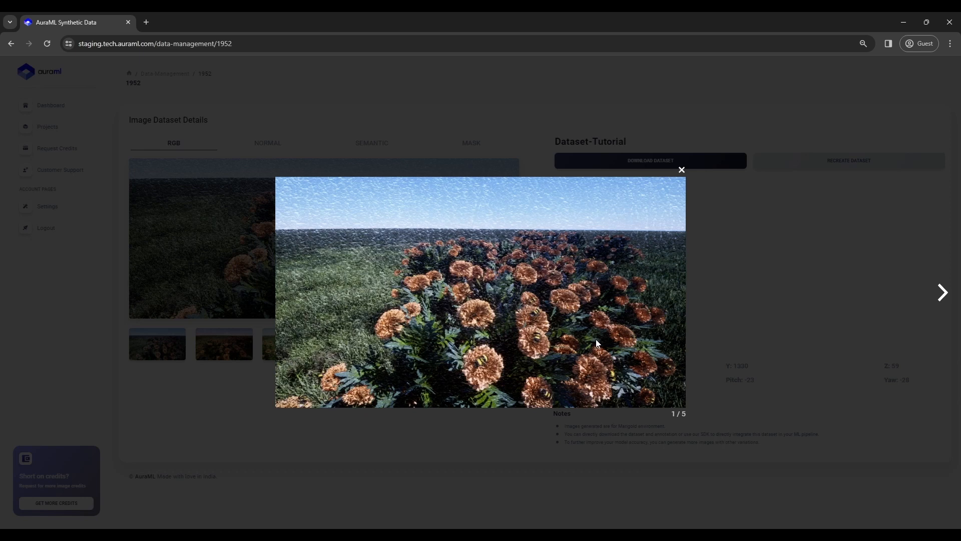
Step through the RGB images in the enlarged view, then close it.
{"action": "key", "text": "Right"}
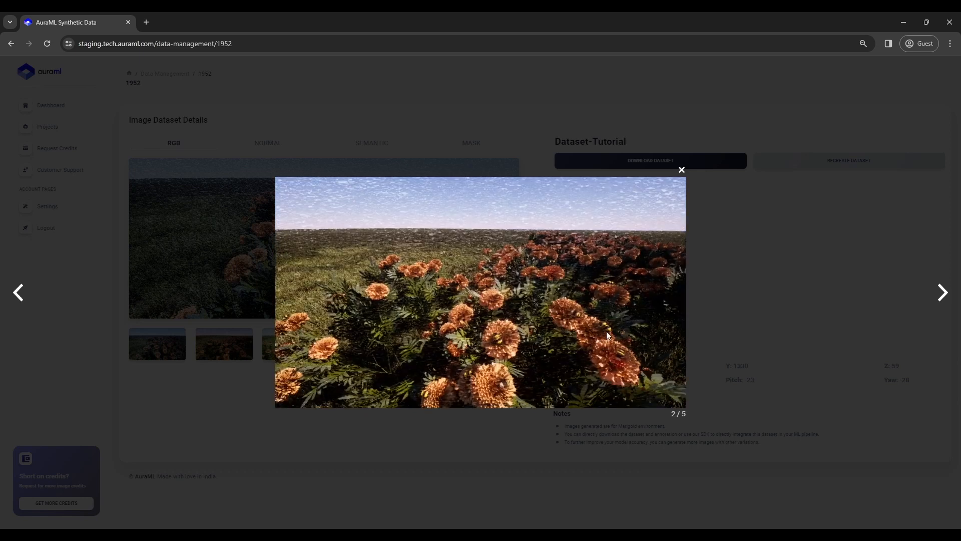
{"action": "key", "text": "Right"}
{"action": "key", "text": "Left"}
{"action": "key", "text": "Right"}
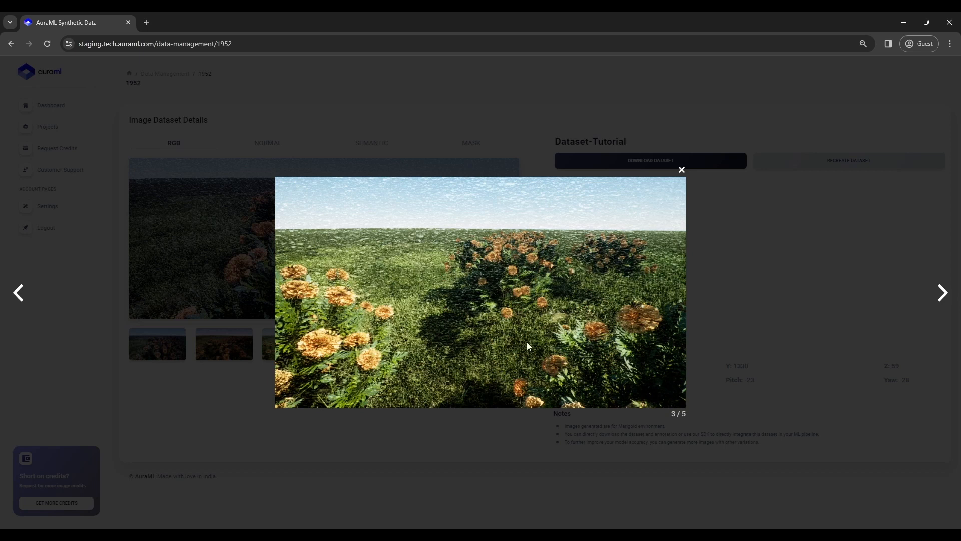
{"action": "key", "text": "Right"}
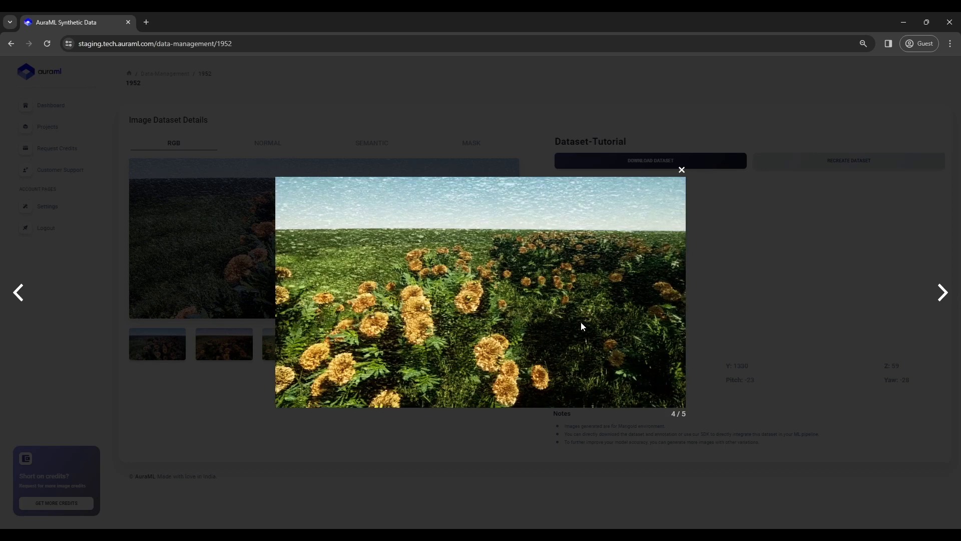
{"action": "key", "text": "Left"}
{"action": "key", "text": "Left"}
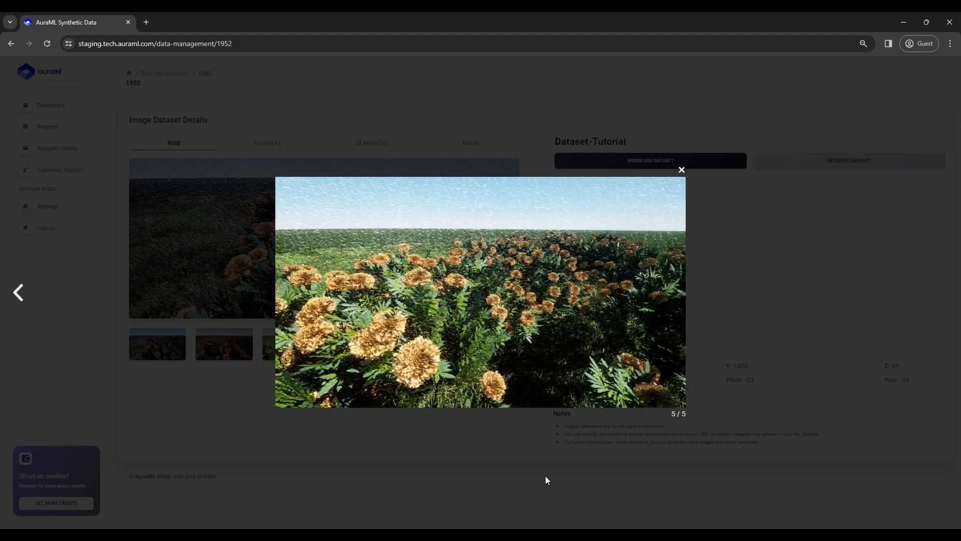
{"action": "key", "text": "Left"}
{"action": "key", "text": "Escape"}
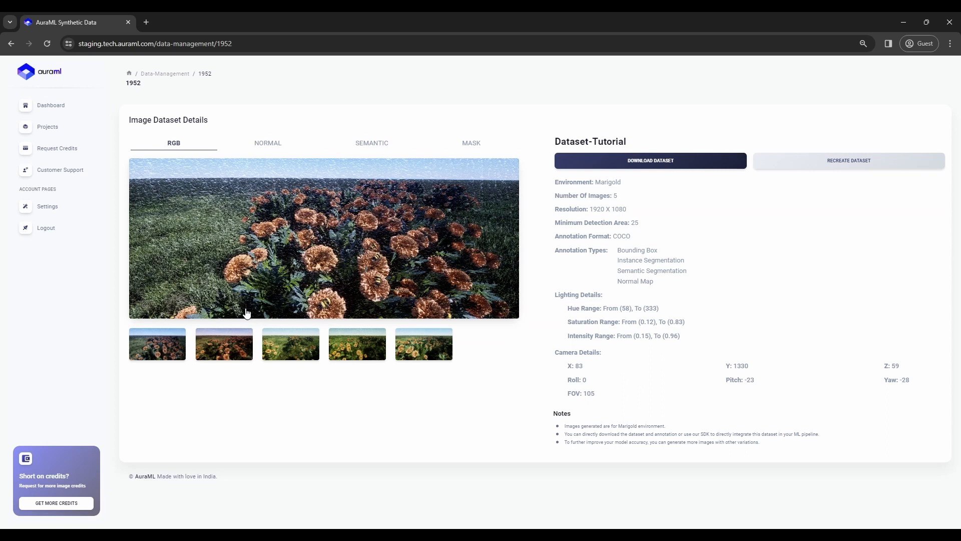
View the normal, semantic and mask images enlarged.
{"action": "left_click", "coordinate": [268, 145]}
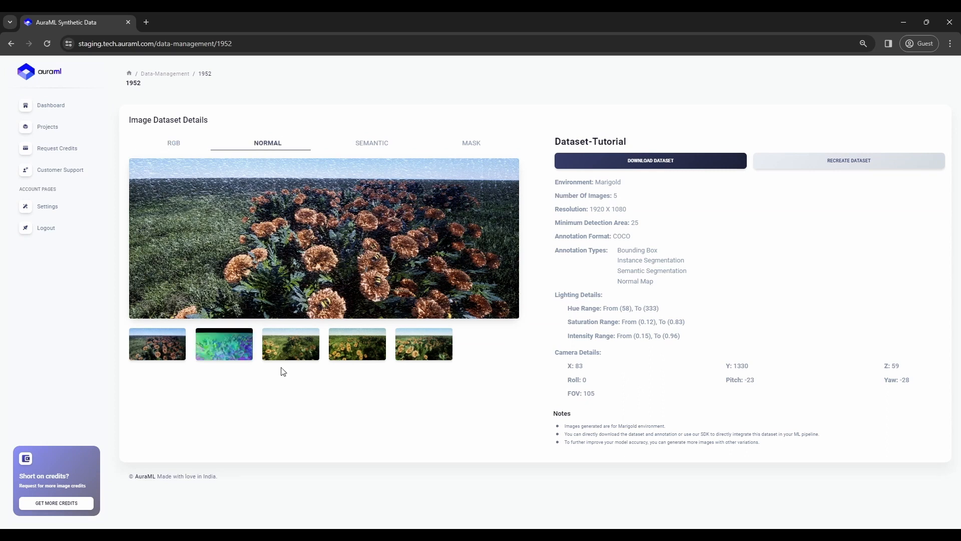
{"action": "left_click", "coordinate": [424, 345]}
{"action": "left_click", "coordinate": [441, 441]}
{"action": "left_click", "coordinate": [380, 144]}
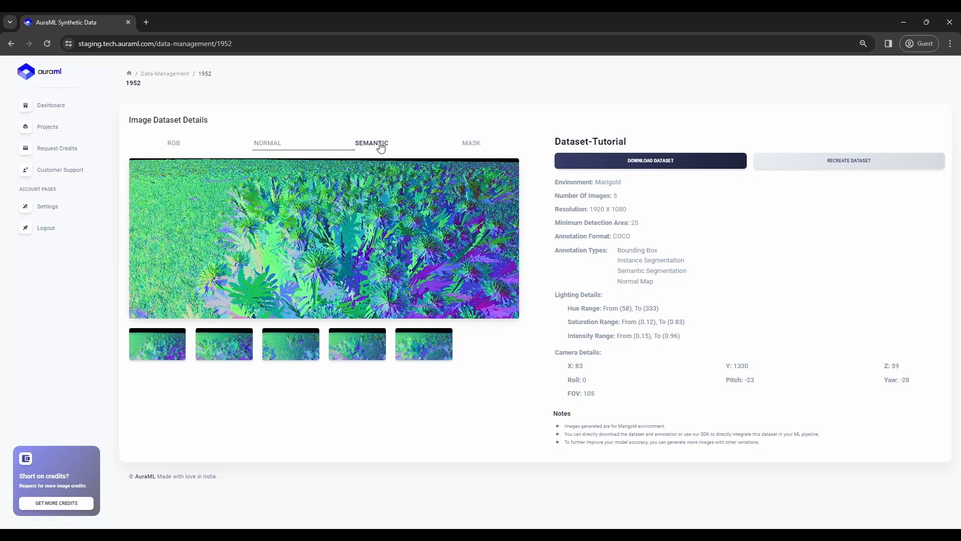
{"action": "left_click", "coordinate": [424, 346]}
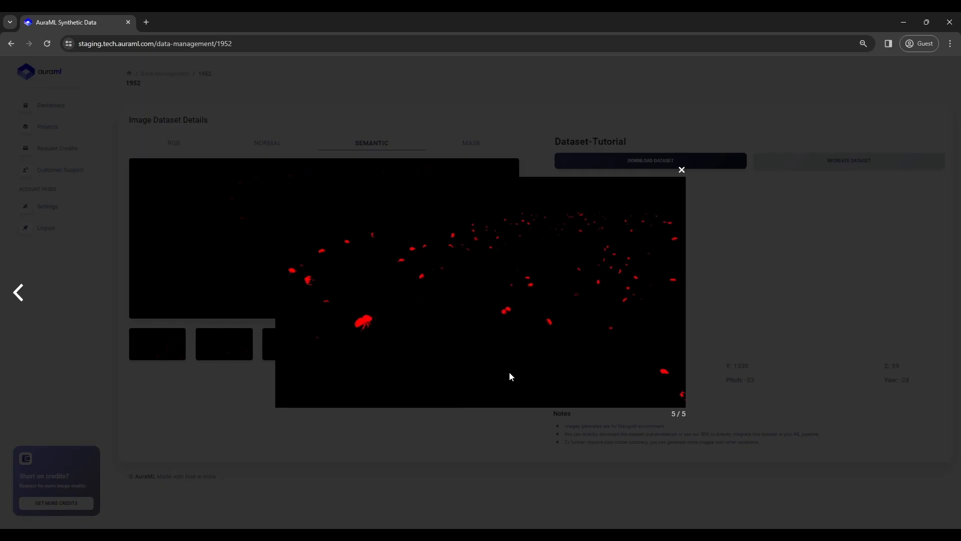
{"action": "key", "text": "Left"}
{"action": "key", "text": "Left"}
{"action": "key", "text": "Left"}
{"action": "key", "text": "Left"}
{"action": "key", "text": "Right"}
{"action": "left_click", "coordinate": [453, 102]}
{"action": "left_click", "coordinate": [473, 144]}
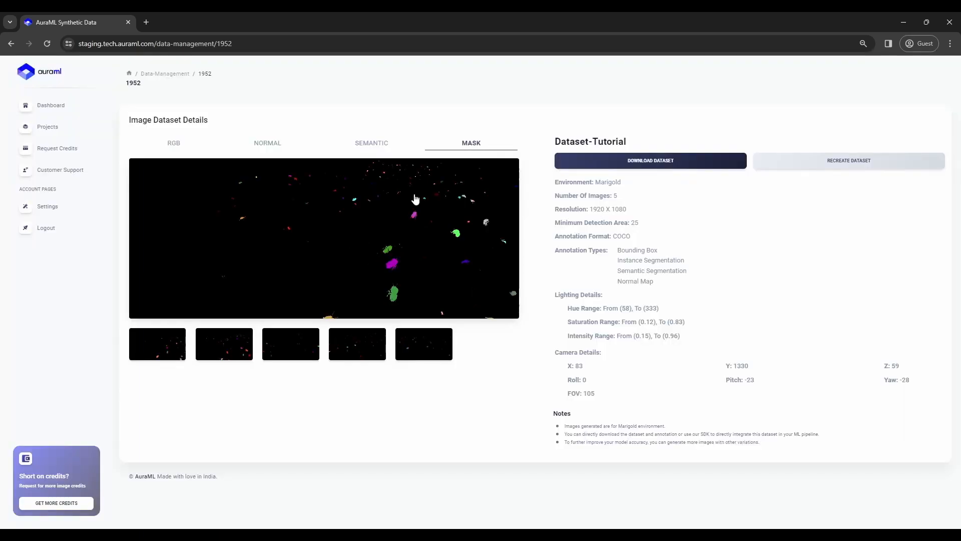
{"action": "left_click", "coordinate": [324, 257]}
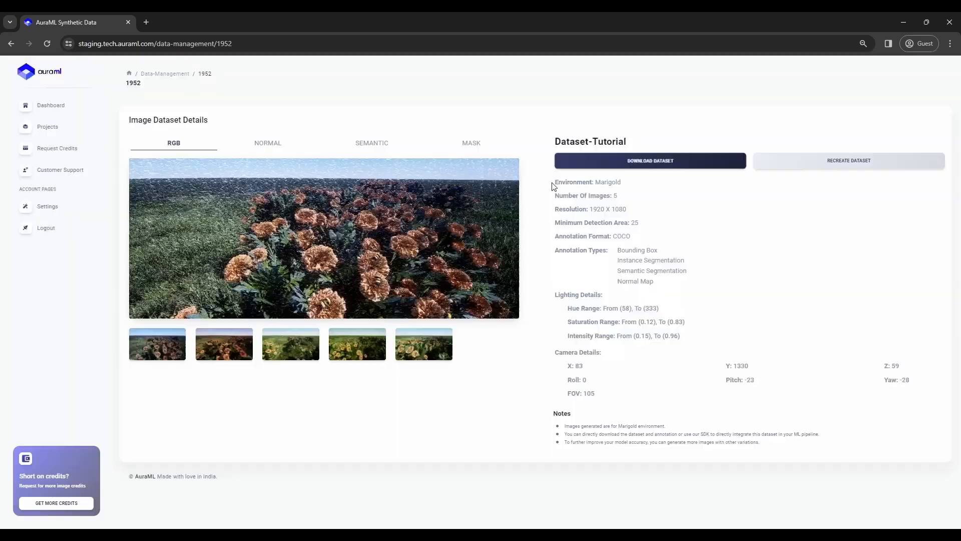
Review the resolution, annotation format, lighting and camera details such as FOV 105.
{"action": "left_click_drag", "start_coordinate": [560, 187], "coordinate": [531, 182]}
{"action": "left_click", "coordinate": [574, 203]}
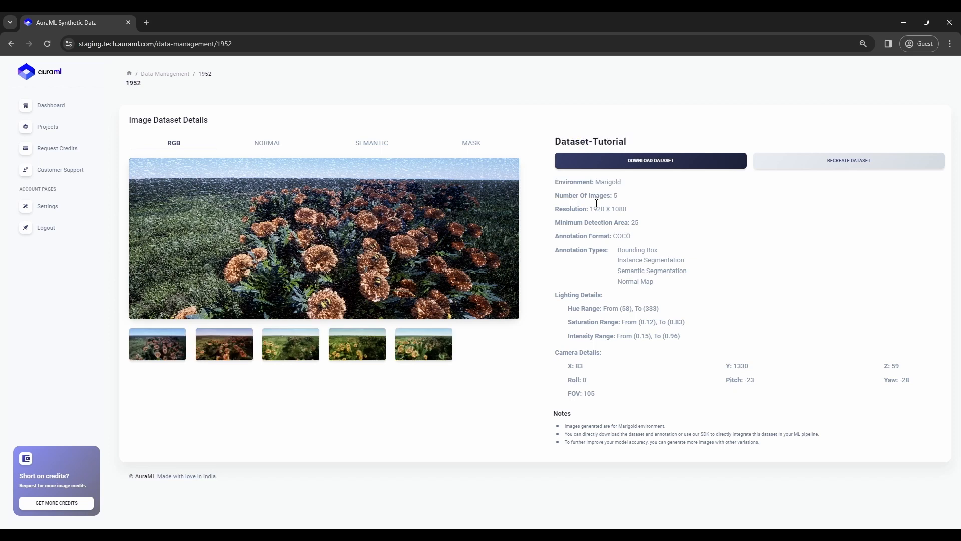
{"action": "left_click_drag", "start_coordinate": [554, 208], "coordinate": [766, 213]}
{"action": "left_click", "coordinate": [766, 213]}
{"action": "mouse_move", "coordinate": [555, 250]}
{"action": "left_mouse_down"}
{"action": "mouse_move", "coordinate": [751, 281]}
{"action": "mouse_move", "coordinate": [760, 303]}
{"action": "mouse_move", "coordinate": [554, 238]}
{"action": "left_mouse_up"}
{"action": "left_click_drag", "start_coordinate": [554, 294], "coordinate": [708, 344]}
{"action": "left_click_drag", "start_coordinate": [563, 358], "coordinate": [909, 366]}
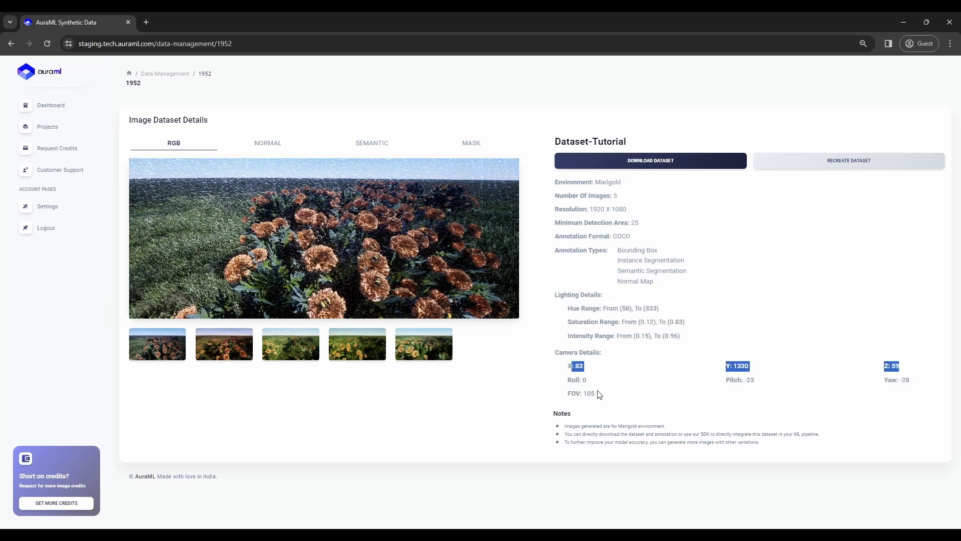
{"action": "left_click_drag", "start_coordinate": [622, 397], "coordinate": [553, 366]}
{"action": "left_click_drag", "start_coordinate": [595, 404], "coordinate": [567, 397]}
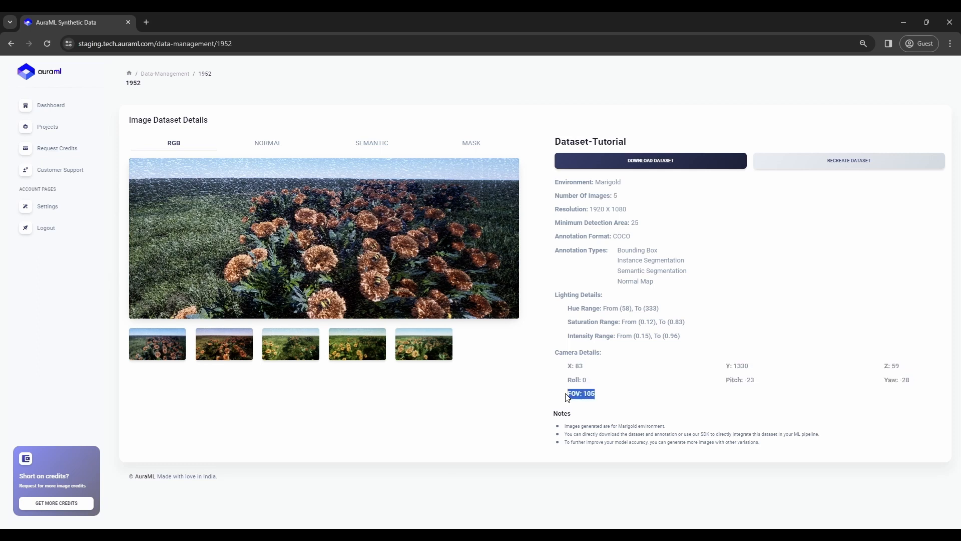
{"action": "left_click", "coordinate": [567, 397]}
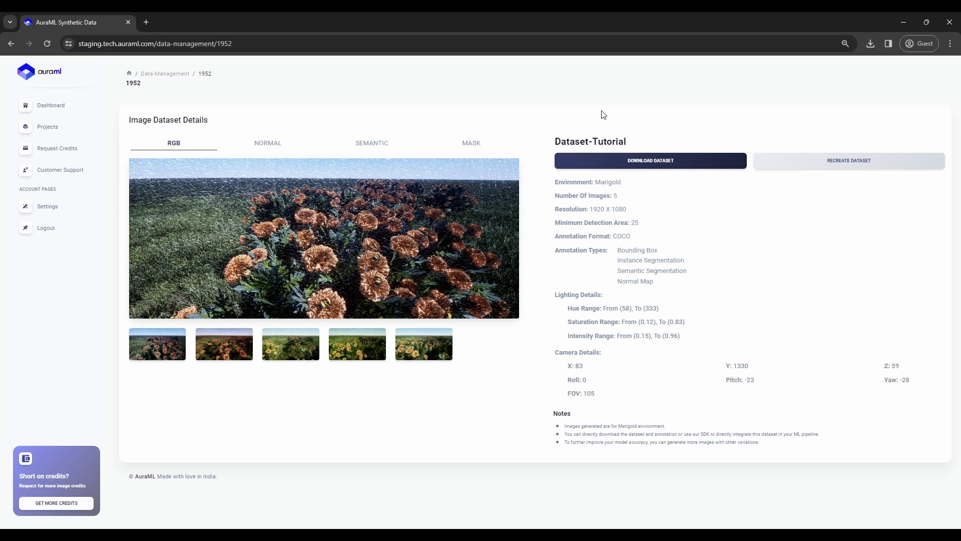
Download the dataset-tutorial archive and dismiss the download-started notice.
{"action": "left_click", "coordinate": [669, 162]}
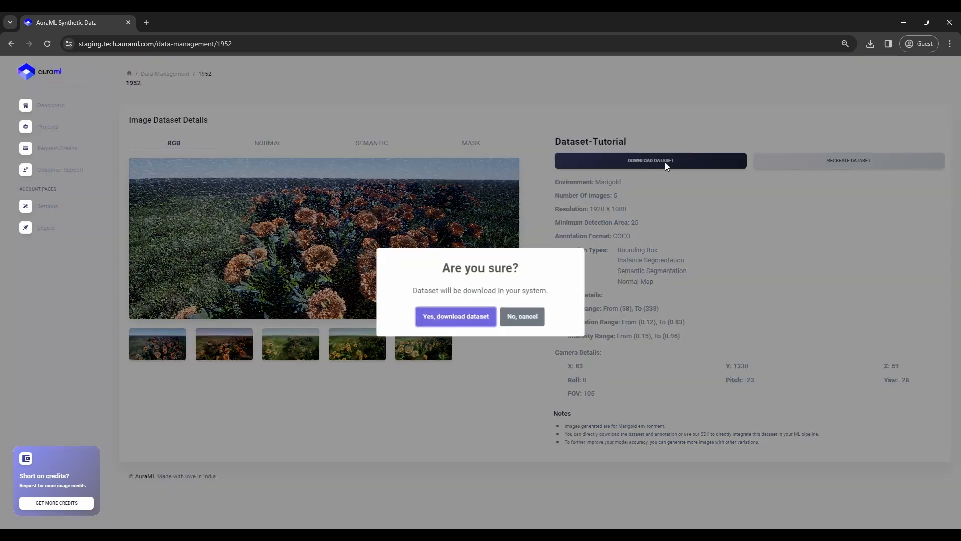
{"action": "left_click", "coordinate": [450, 319]}
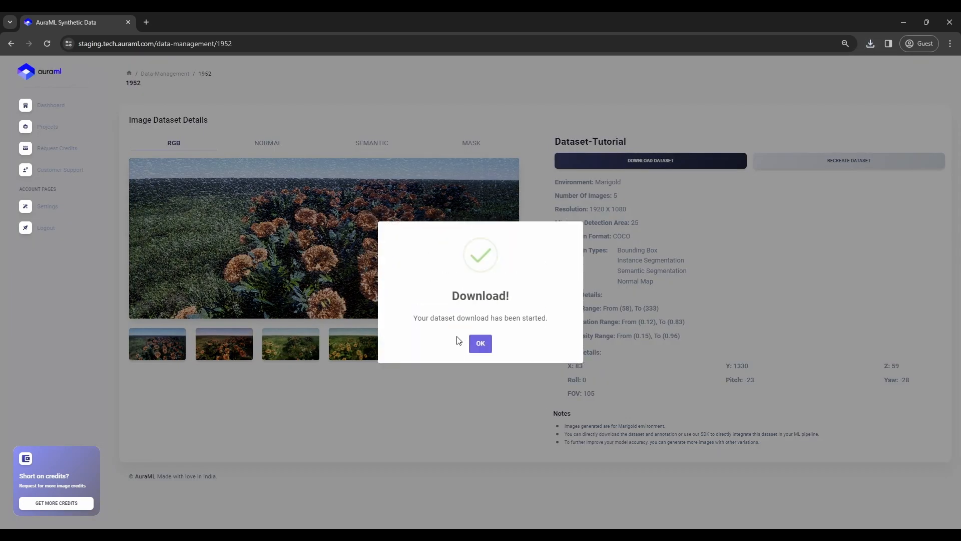
{"action": "left_click", "coordinate": [478, 343]}
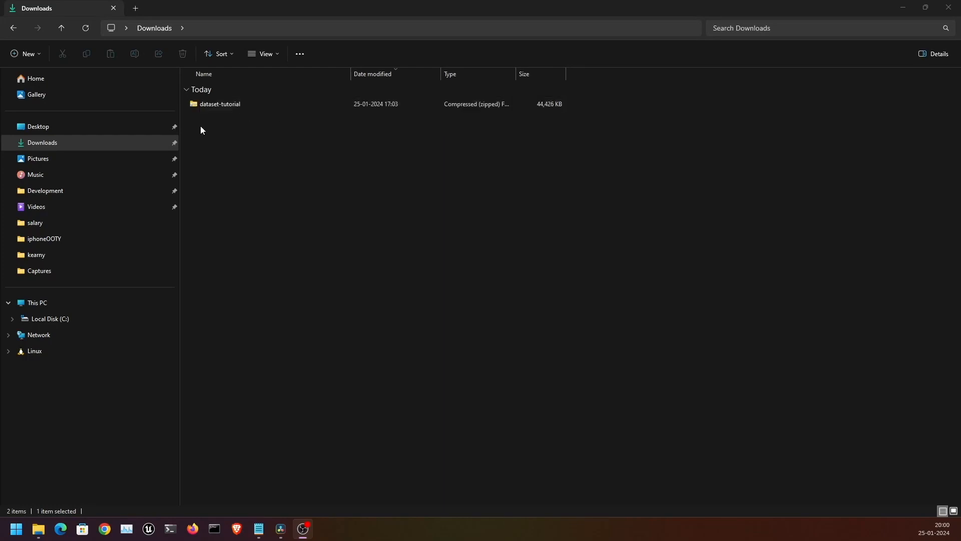
Extract All from the dataset-tutorial zip in Downloads.
{"action": "right_click", "coordinate": [236, 103]}
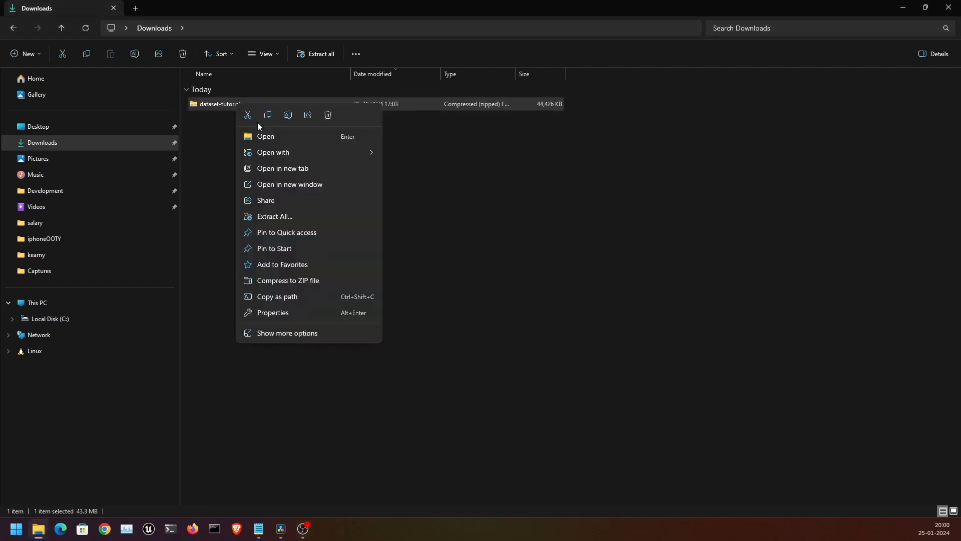
{"action": "left_click", "coordinate": [282, 220]}
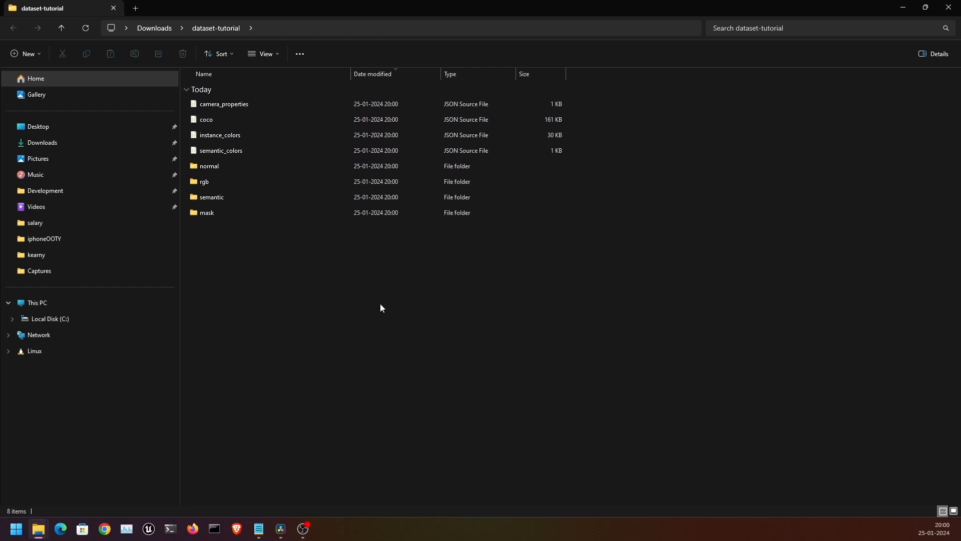
Open the dataset-tutorial folder with Code from the full context menu.
{"action": "right_click", "coordinate": [372, 313]}
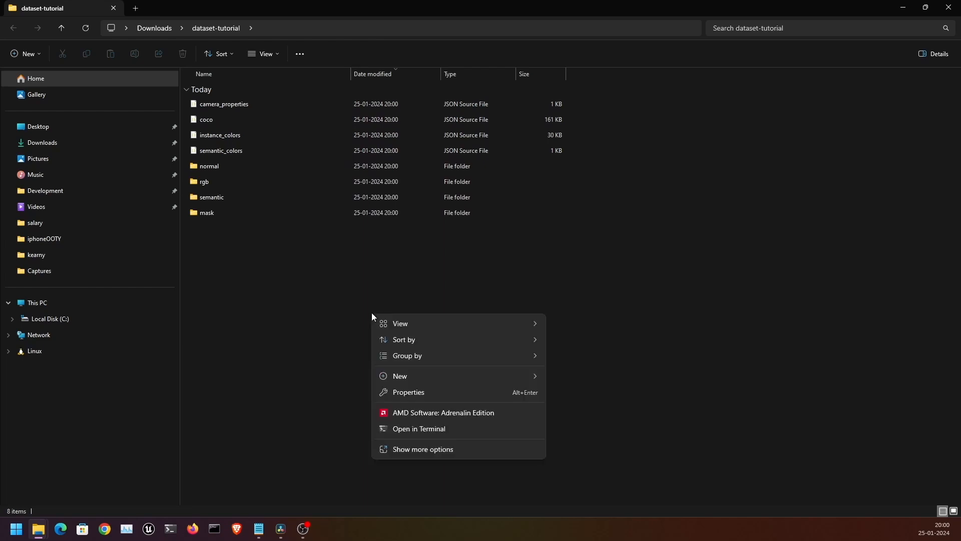
{"action": "left_click", "coordinate": [440, 450]}
{"action": "left_click", "coordinate": [429, 452]}
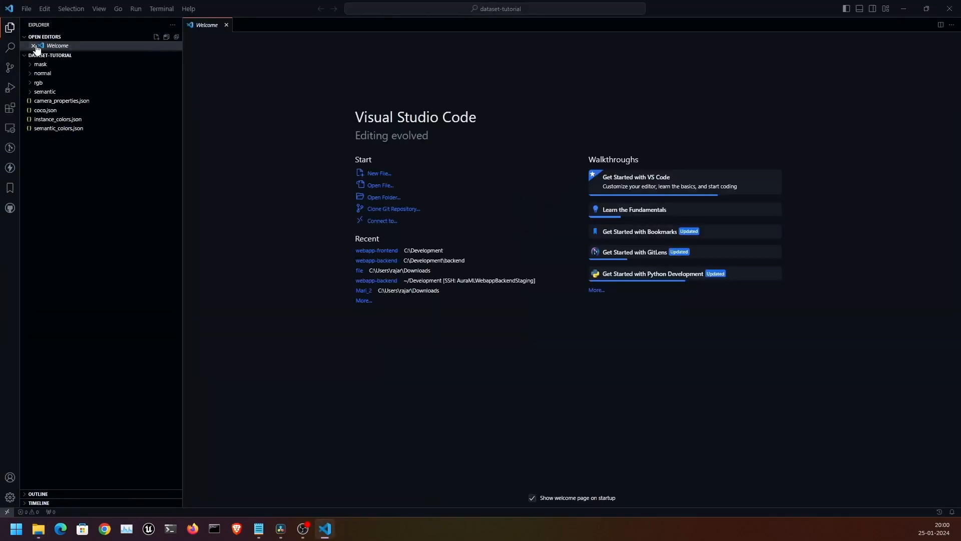
Open coco.json, fold the first three annotation entries, and inspect an annotation's area and segmentation values.
{"action": "left_click", "coordinate": [33, 45]}
{"action": "left_click", "coordinate": [45, 110]}
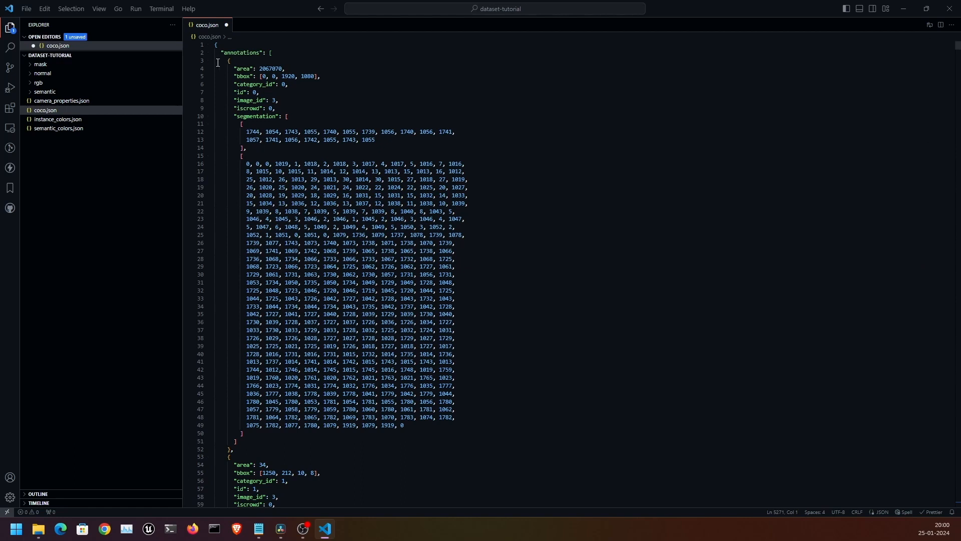
{"action": "left_click", "coordinate": [210, 60]}
{"action": "left_click", "coordinate": [209, 76]}
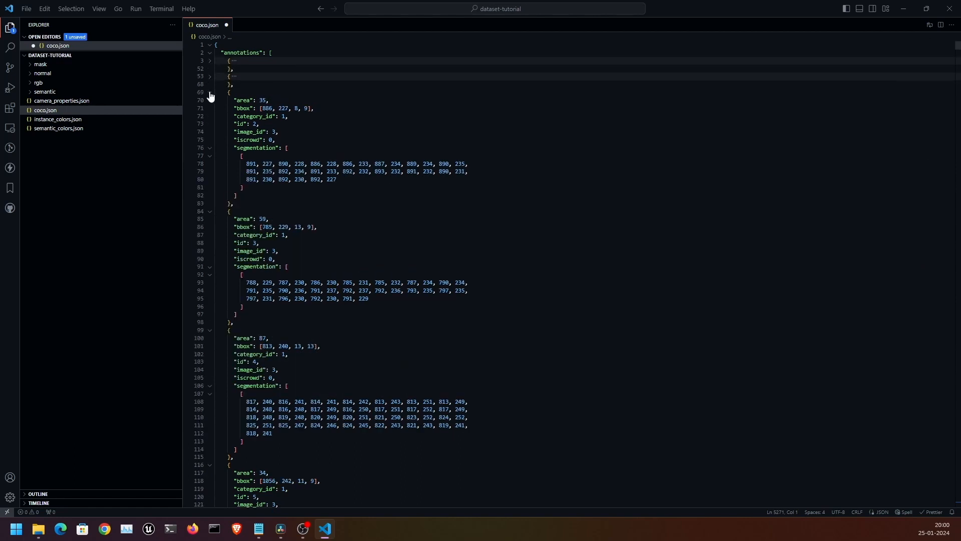
{"action": "left_click", "coordinate": [209, 92]}
{"action": "left_click_drag", "start_coordinate": [231, 116], "coordinate": [393, 115]}
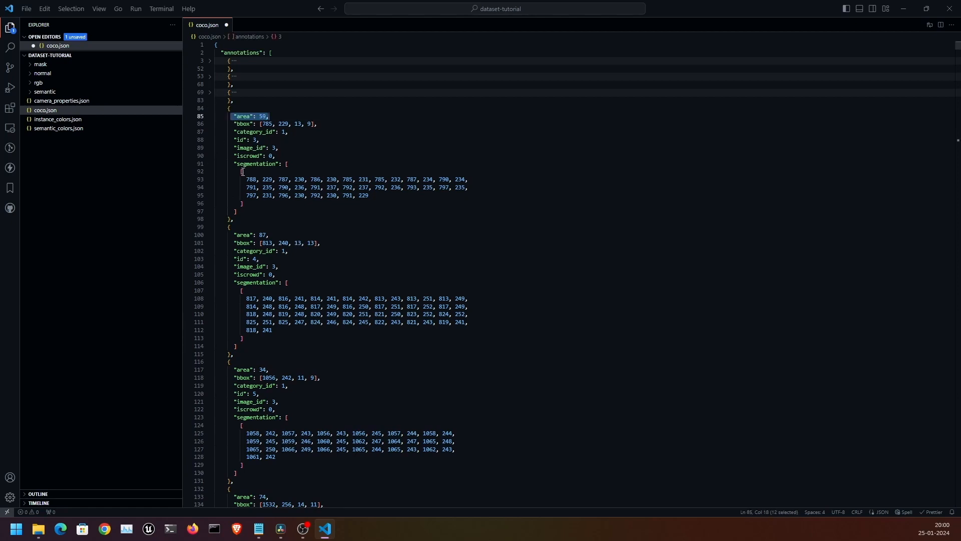
{"action": "left_click_drag", "start_coordinate": [239, 171], "coordinate": [388, 195]}
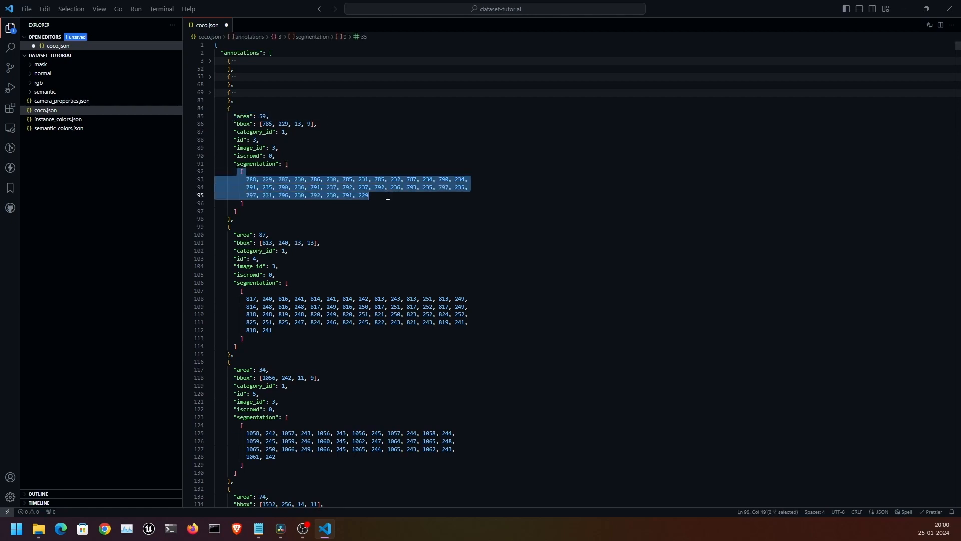
Fold the annotations array, inspect the BACKGROUND and BEE category lines, then fold the categories array.
{"action": "left_click", "coordinate": [209, 53]}
{"action": "left_click_drag", "start_coordinate": [221, 84], "coordinate": [483, 84]}
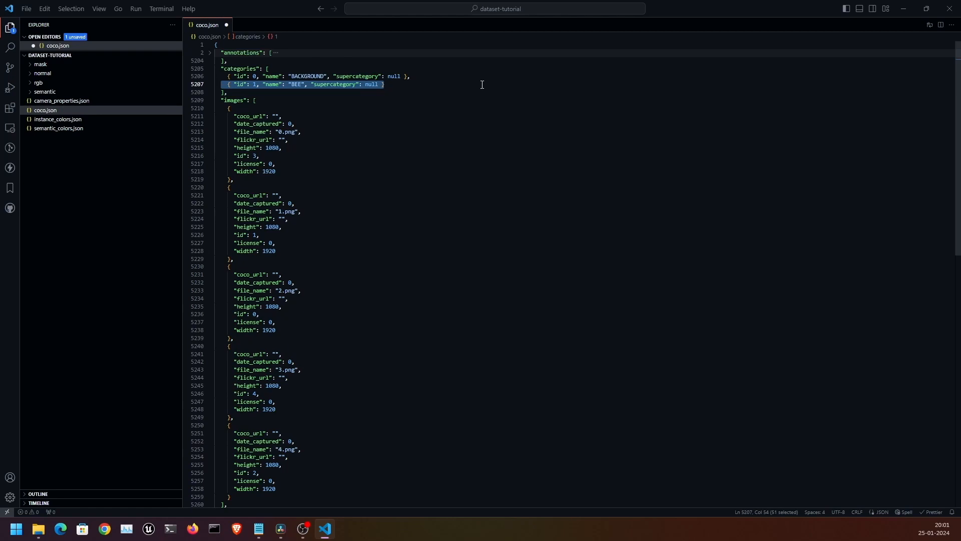
{"action": "left_click_drag", "start_coordinate": [412, 82], "coordinate": [212, 82]}
{"action": "left_click_drag", "start_coordinate": [444, 76], "coordinate": [159, 76]}
{"action": "left_click_drag", "start_coordinate": [224, 84], "coordinate": [423, 87]}
{"action": "left_click", "coordinate": [210, 69]}
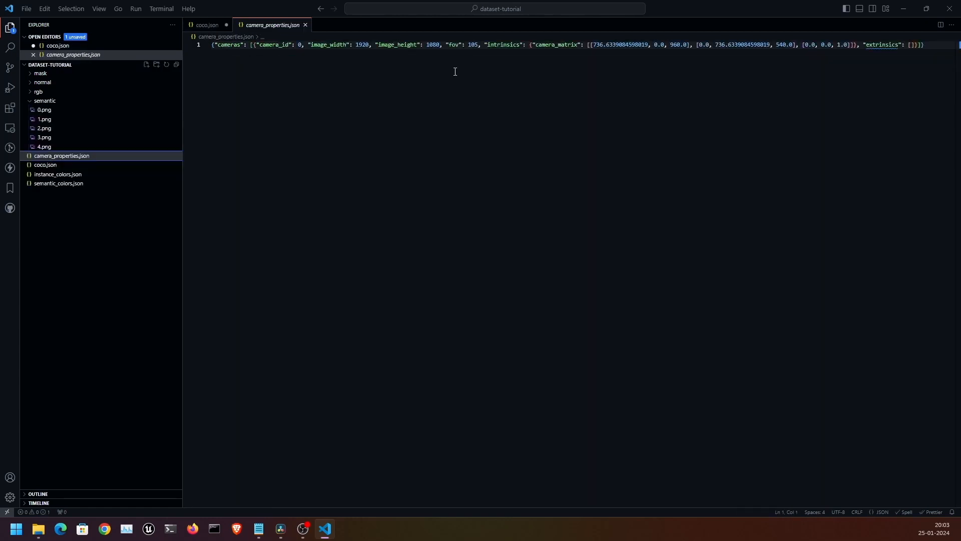
Preview semantic images 0.png, 2.png and 3.png.
{"action": "left_click", "coordinate": [468, 69]}
{"action": "left_click", "coordinate": [67, 110]}
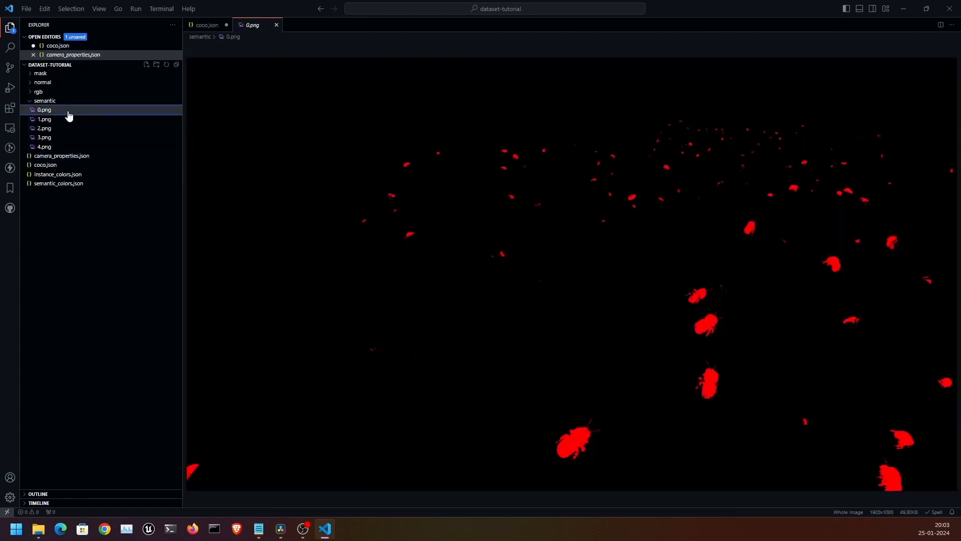
{"action": "left_click", "coordinate": [68, 128]}
{"action": "left_click", "coordinate": [73, 137]}
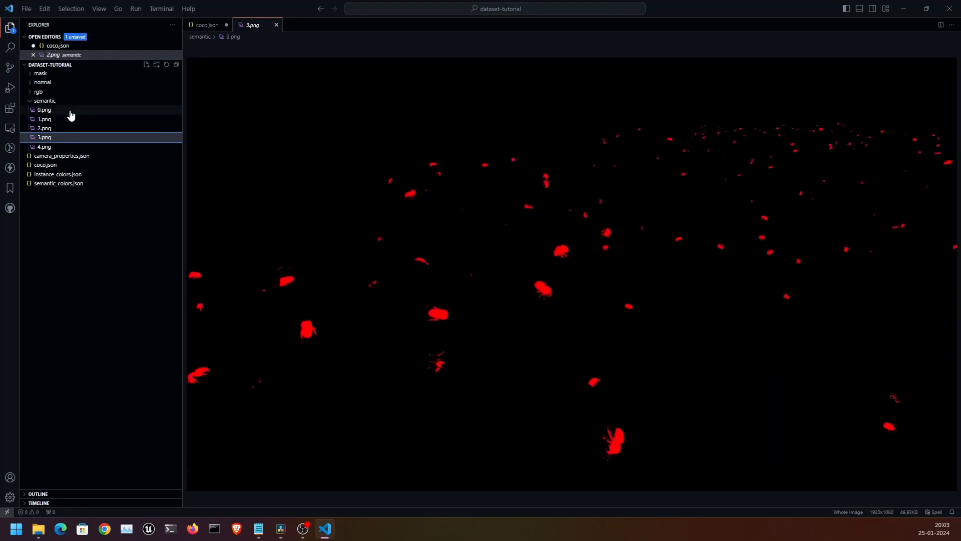
Expand the rgb folder and preview rgb images 0.png through 4.png, viewing 0.png full size.
{"action": "left_click", "coordinate": [59, 92]}
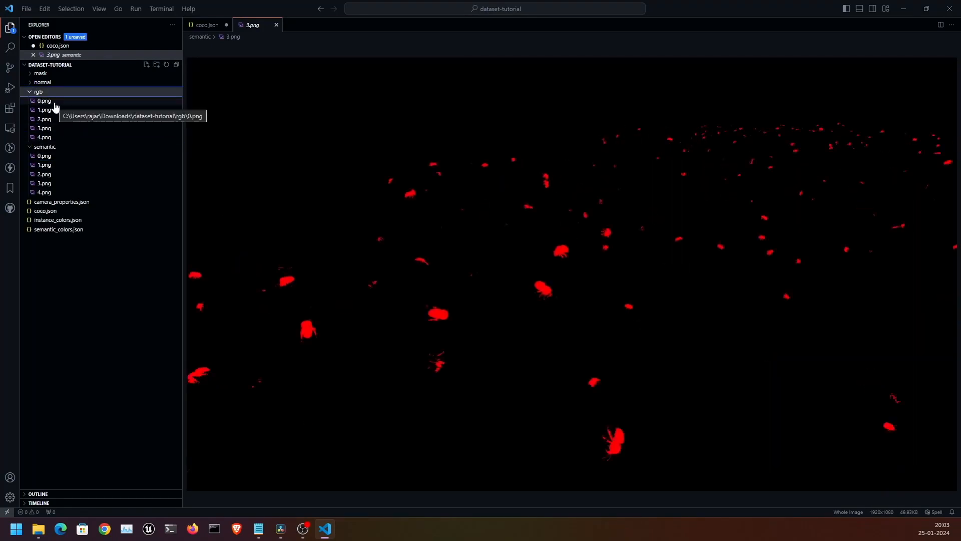
{"action": "left_click", "coordinate": [54, 101]}
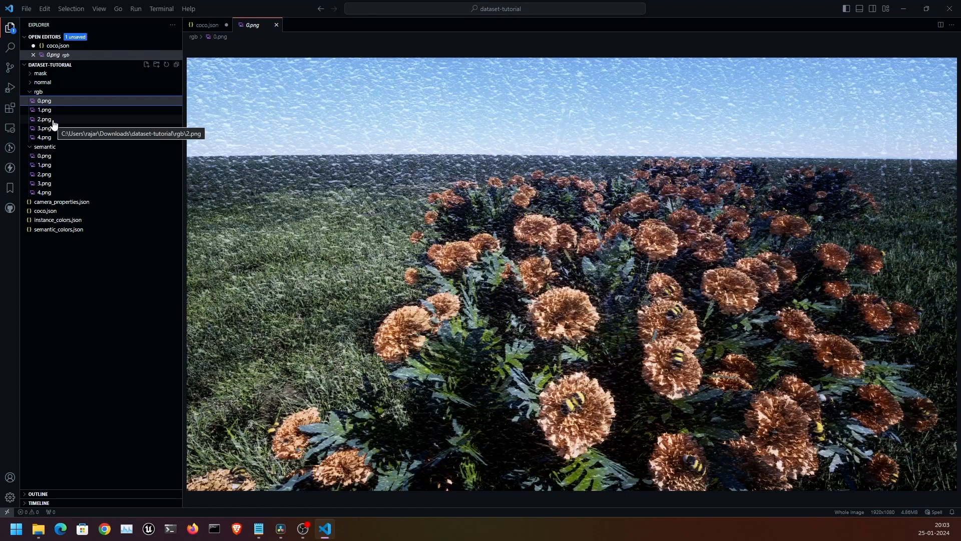
{"action": "left_click", "coordinate": [518, 419]}
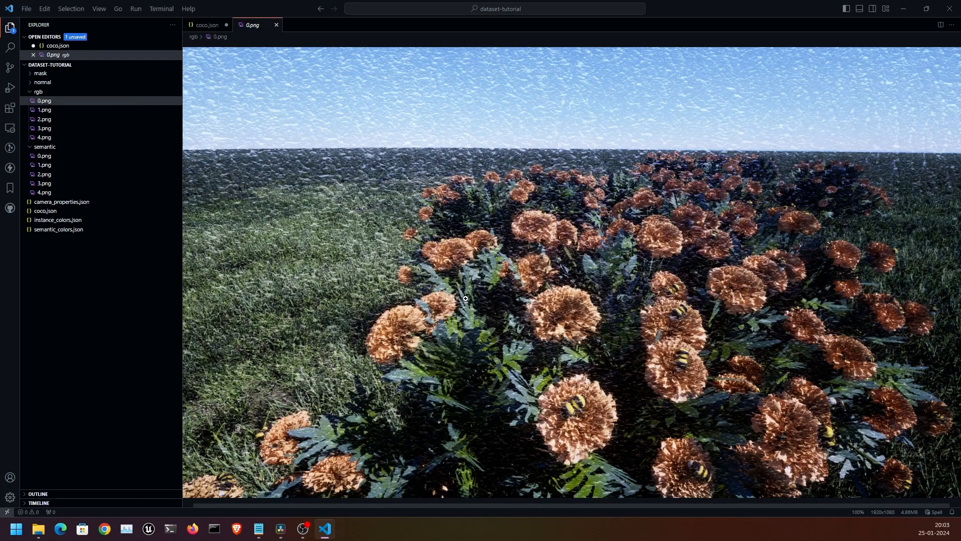
{"action": "left_click", "coordinate": [100, 128]}
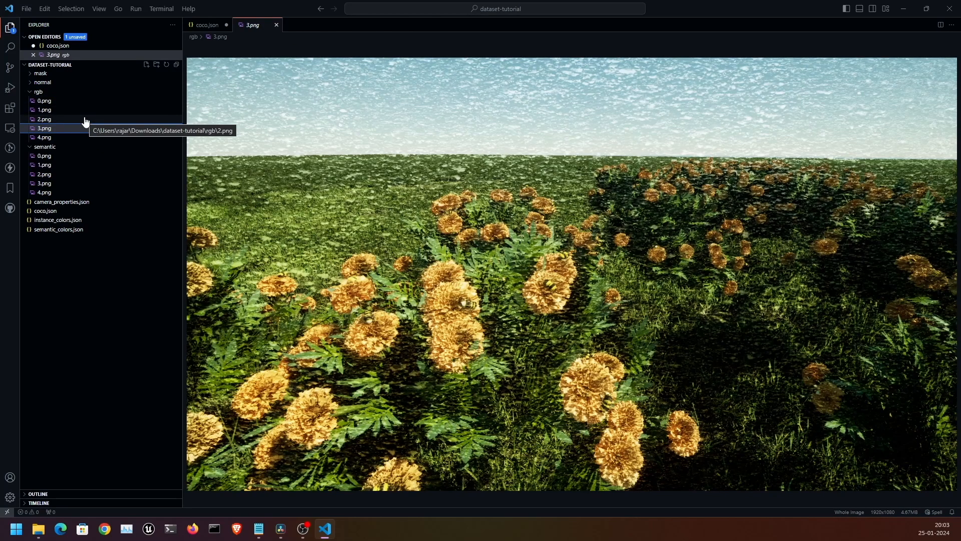
{"action": "left_click", "coordinate": [85, 120]}
{"action": "left_click", "coordinate": [98, 109]}
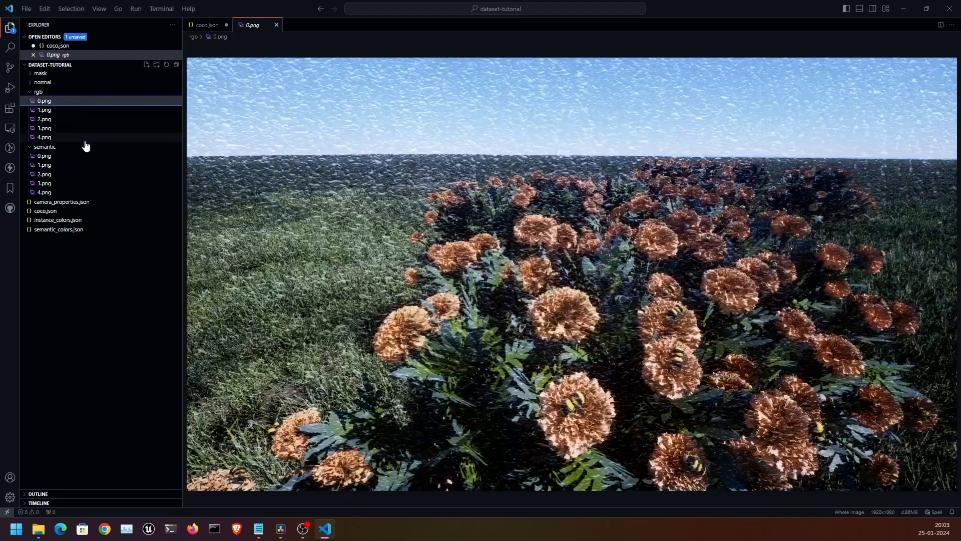
{"action": "left_click", "coordinate": [83, 138]}
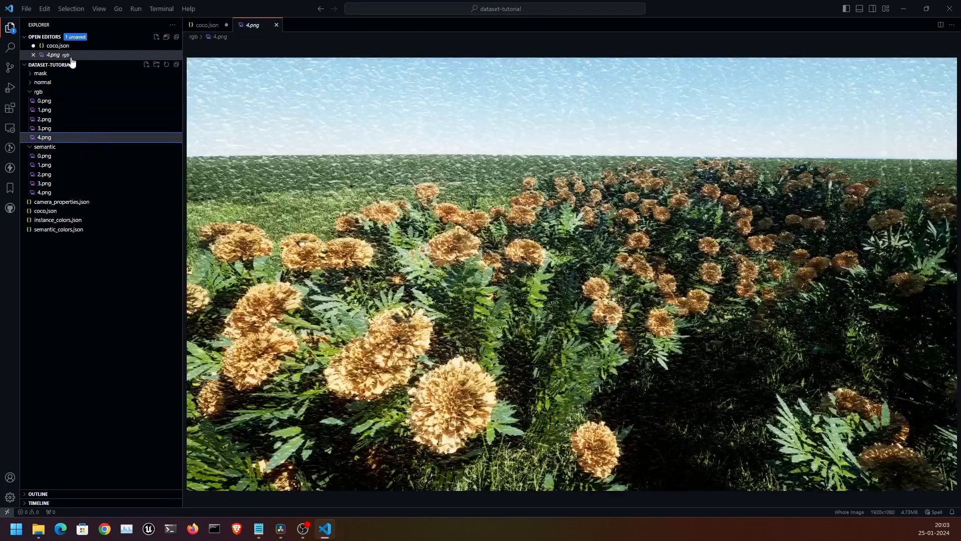
Expand the normal folder and preview normal maps 0.png through 4.png.
{"action": "left_click", "coordinate": [71, 84]}
{"action": "left_click", "coordinate": [77, 102]}
{"action": "left_click", "coordinate": [80, 111]}
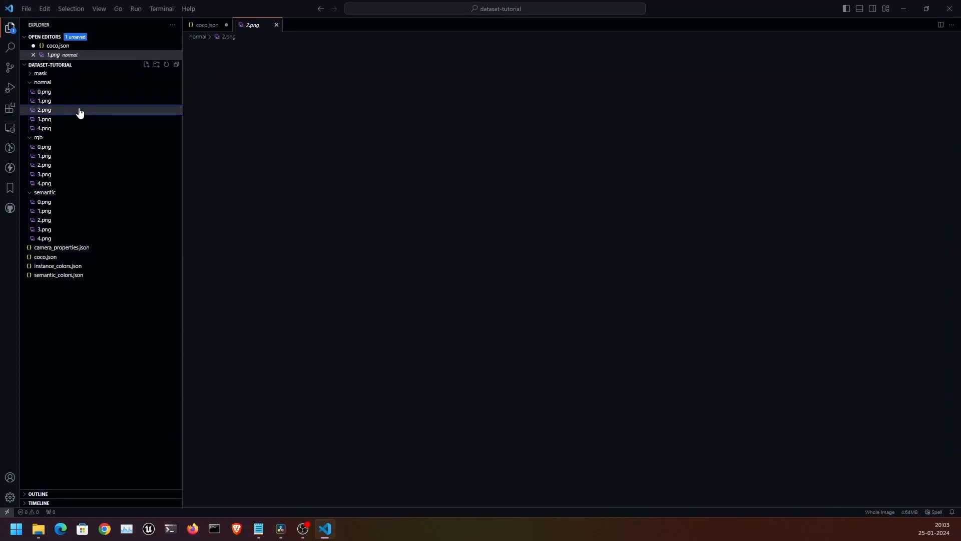
{"action": "left_click", "coordinate": [77, 120]}
{"action": "left_click", "coordinate": [75, 129]}
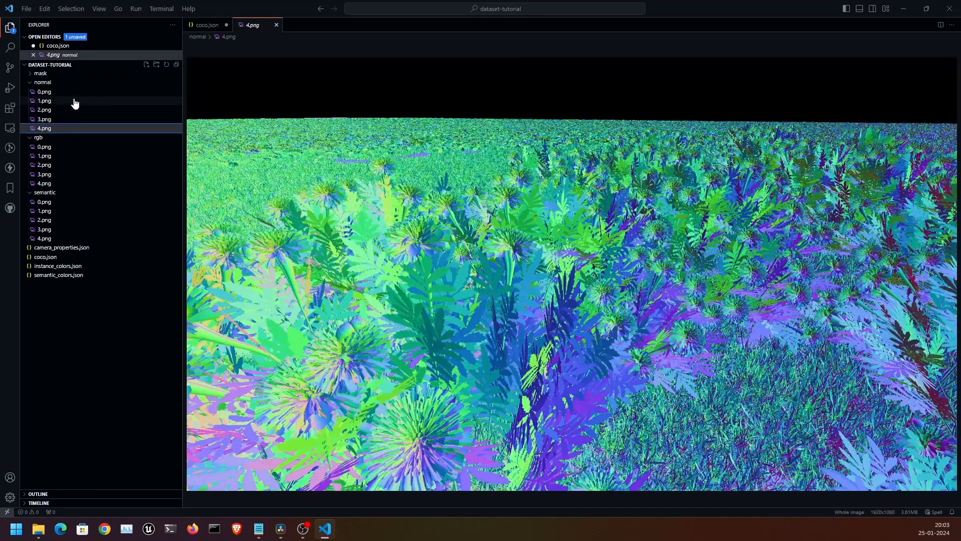
{"action": "left_click", "coordinate": [75, 91]}
Expand the mask folder and preview mask images 1.png and 3.png, ending on 1.png.
{"action": "left_click", "coordinate": [75, 74]}
{"action": "left_click", "coordinate": [77, 92]}
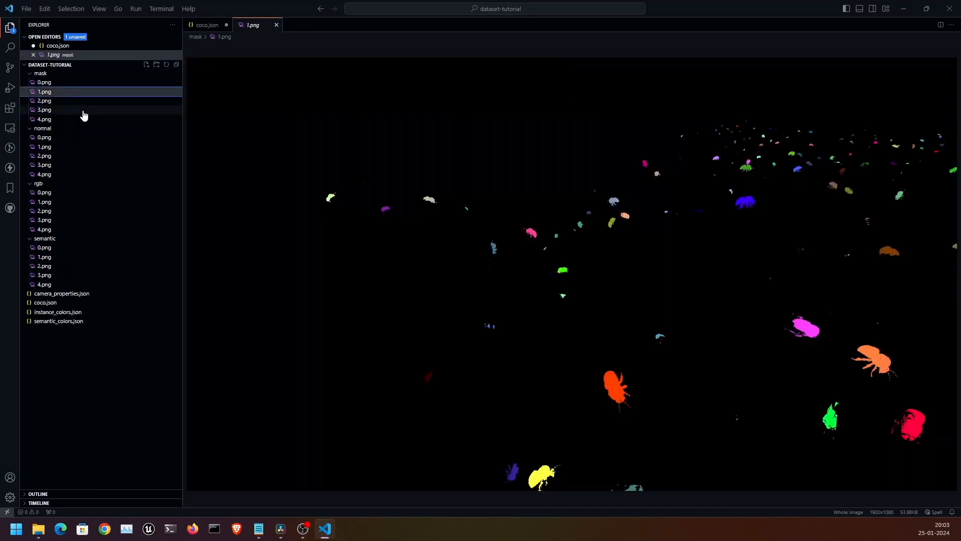
{"action": "left_click", "coordinate": [83, 111]}
{"action": "left_click", "coordinate": [108, 92]}
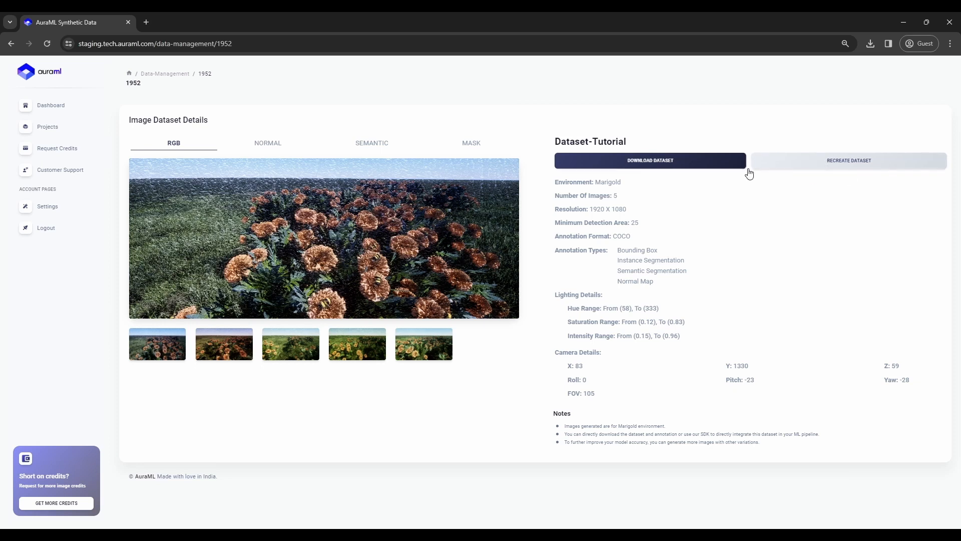
Recreate Dataset-Tutorial from its old config under the name Dataset-tutorial-2 and load its scene.
{"action": "left_click", "coordinate": [823, 162]}
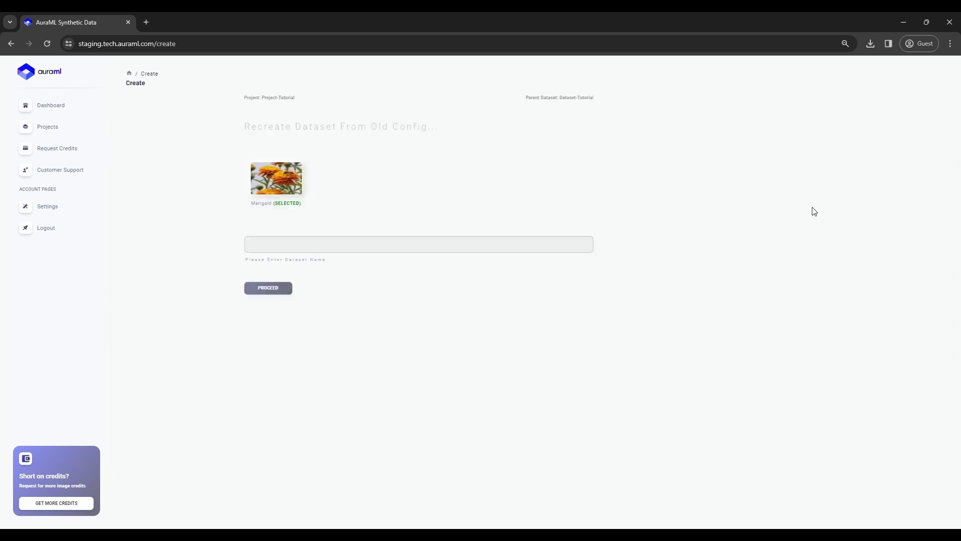
{"action": "left_click", "coordinate": [445, 250]}
{"action": "type", "text": "Dataset-tur"}
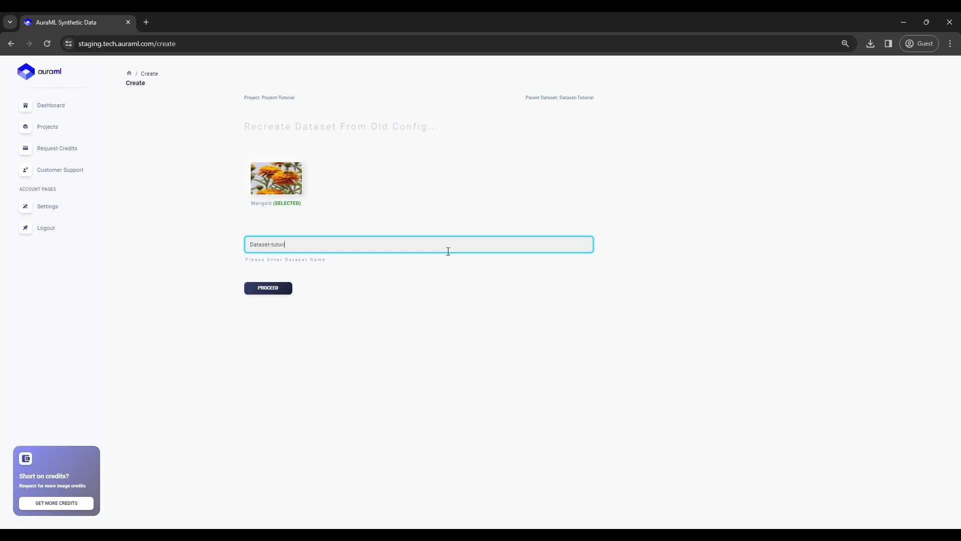
{"action": "type", "text": "-2"}
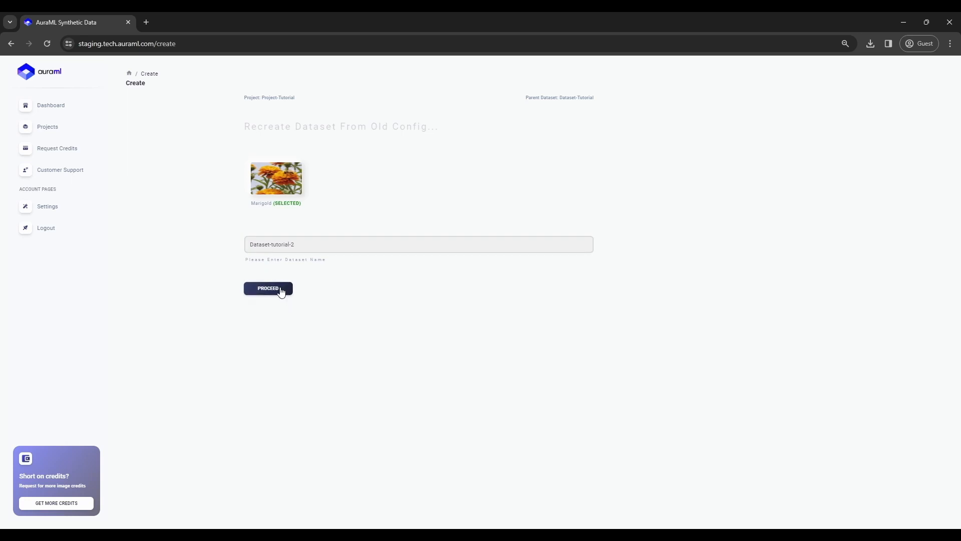
{"action": "left_click", "coordinate": [281, 290]}
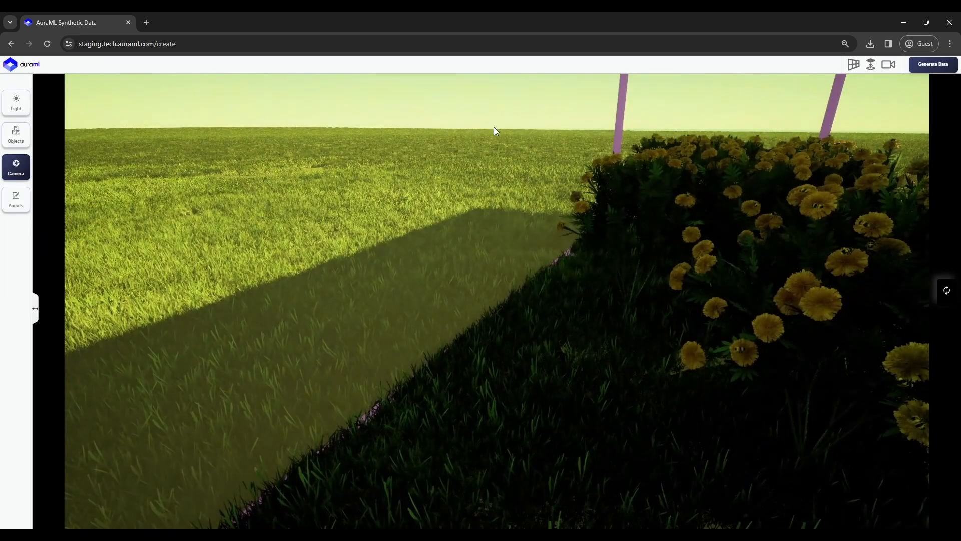
Orbit the marigold scene, review its Light, Objects (Marigold) and Annots settings, then return to the dashboard.
{"action": "left_click_drag", "start_coordinate": [554, 235], "coordinate": [687, 137]}
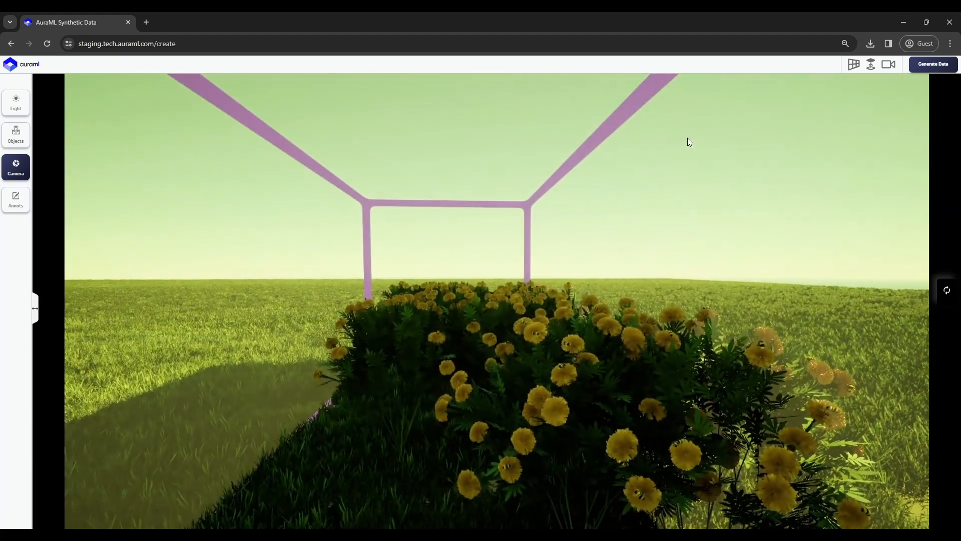
{"action": "left_click", "coordinate": [15, 103]}
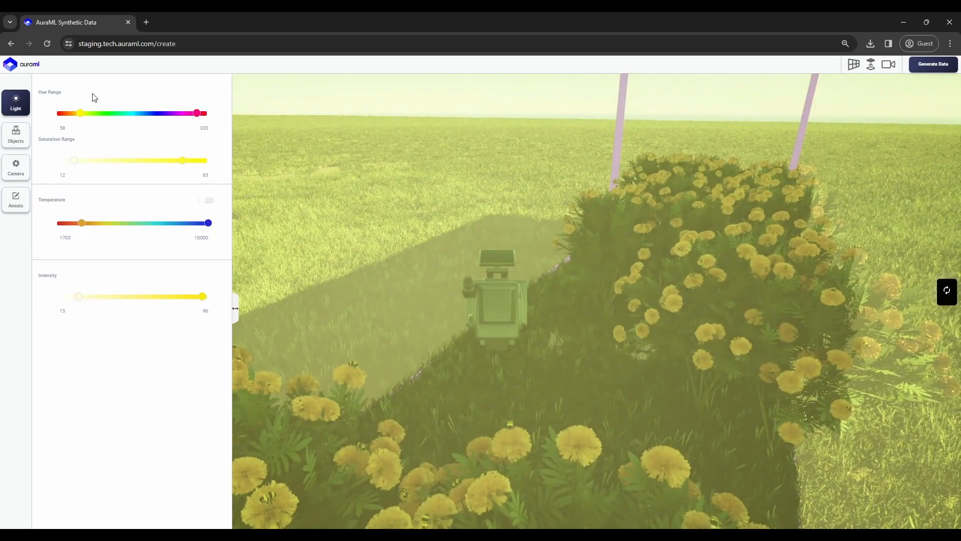
{"action": "left_click", "coordinate": [19, 141]}
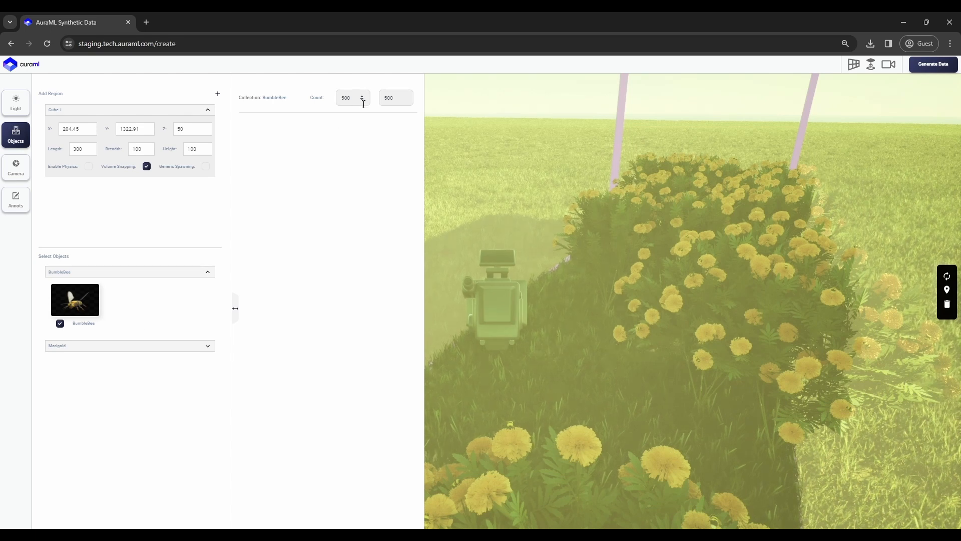
{"action": "left_click", "coordinate": [110, 346]}
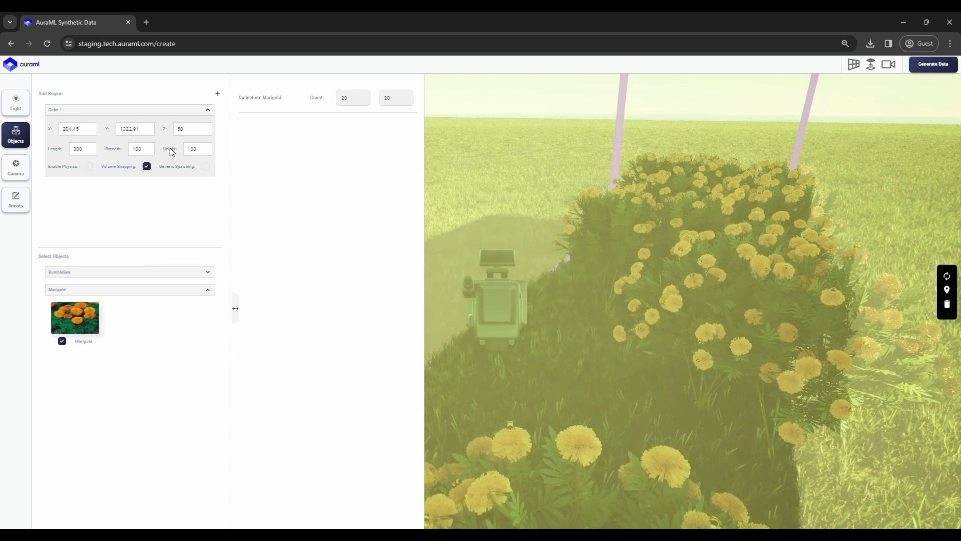
{"action": "left_click", "coordinate": [17, 204]}
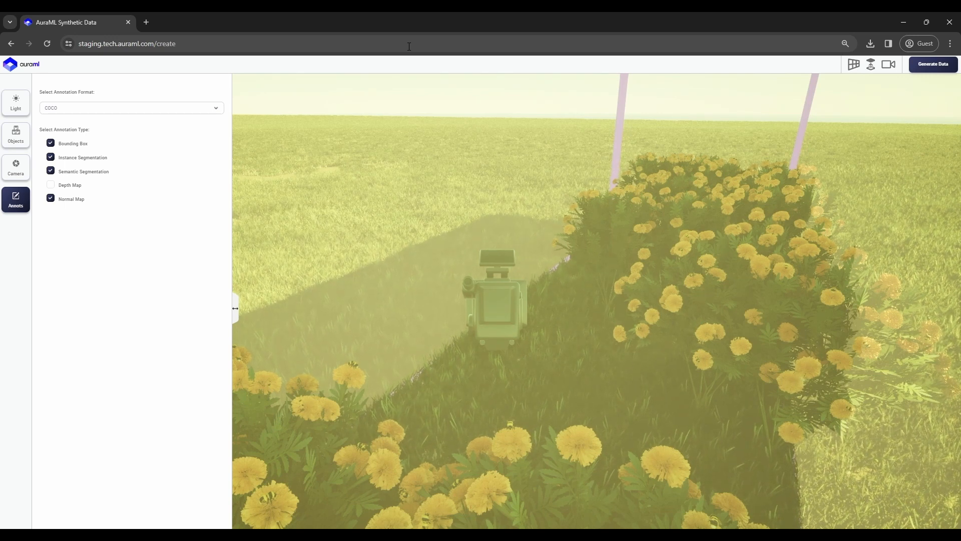
{"action": "left_click", "coordinate": [435, 46]}
{"action": "key", "text": "Return"}
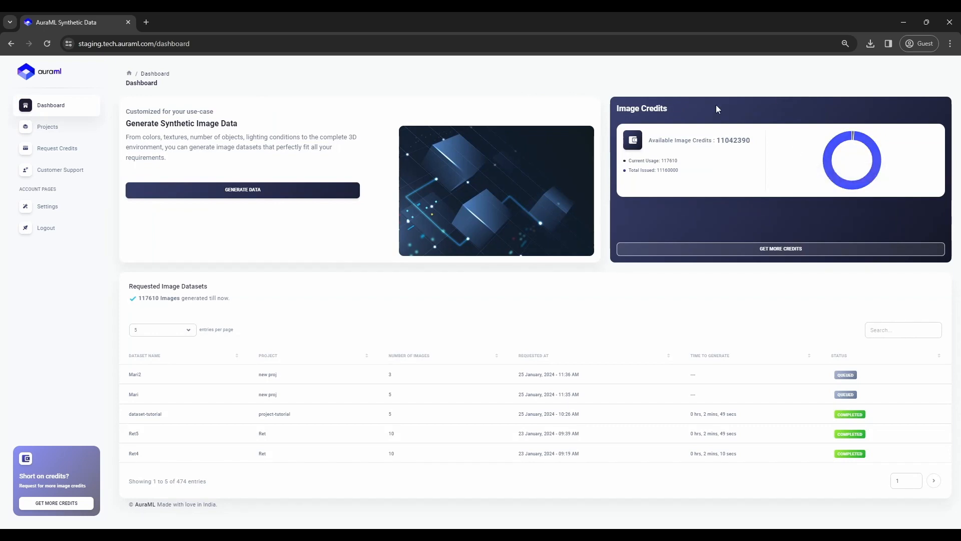
Check the 11042390 available image credits, then open the Get More Credits form and its Details box.
{"action": "left_click_drag", "start_coordinate": [754, 144], "coordinate": [717, 150]}
{"action": "left_click", "coordinate": [767, 248]}
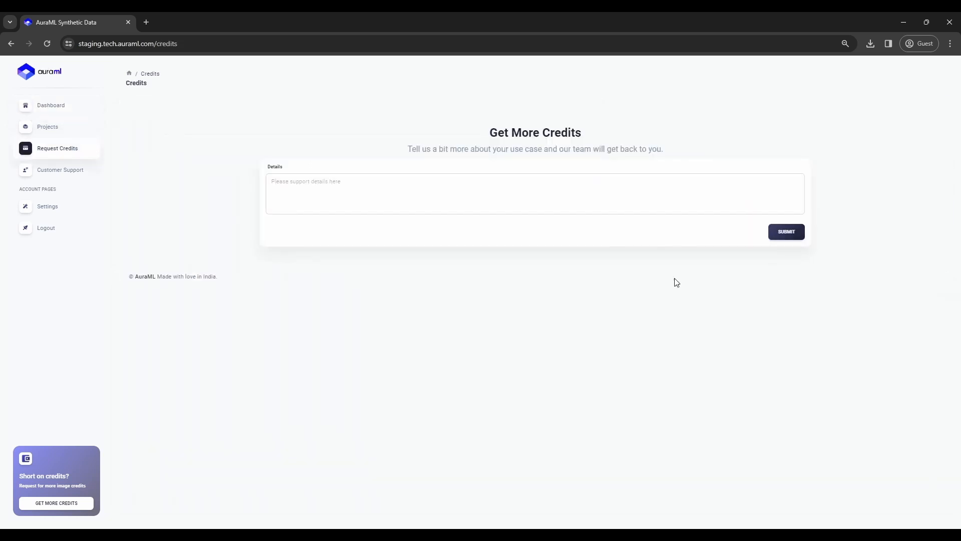
{"action": "left_click", "coordinate": [669, 203]}
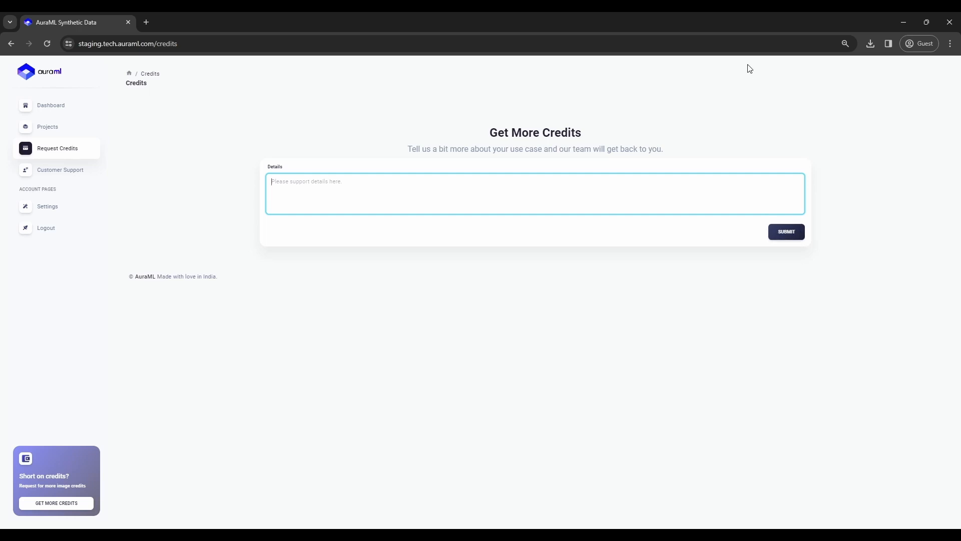
{"action": "left_click_drag", "start_coordinate": [680, 152], "coordinate": [487, 125]}
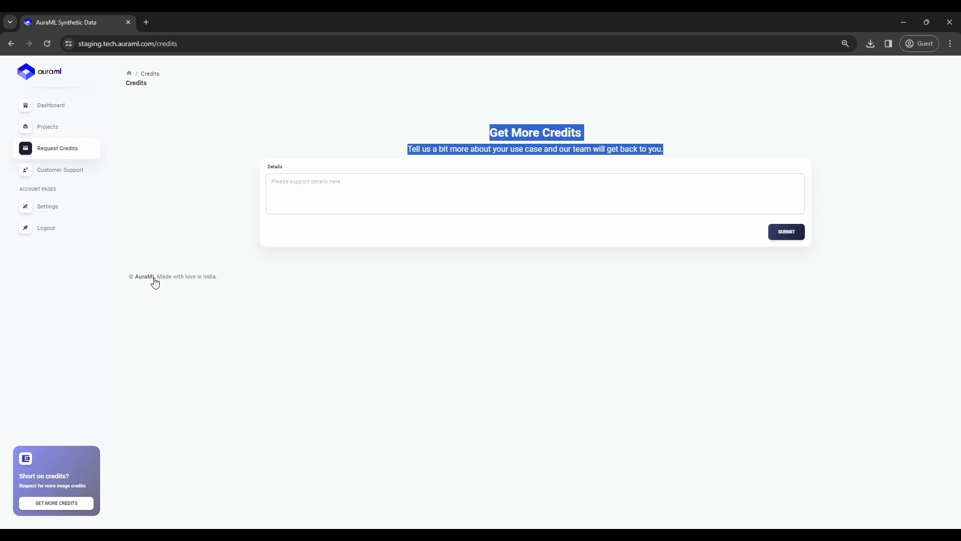
Visit the Customer Support page, trying its Subject and Description fields, then return to the Dashboard.
{"action": "left_click", "coordinate": [76, 175]}
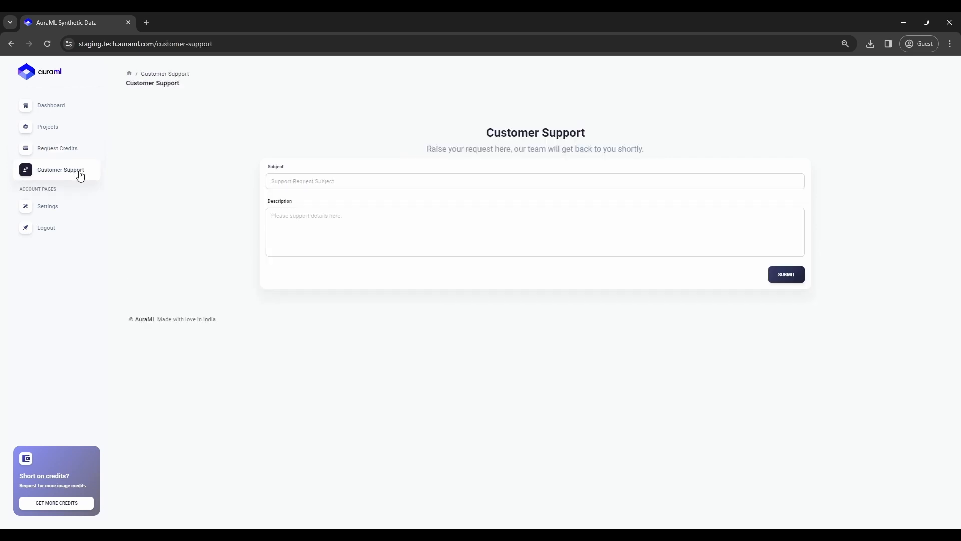
{"action": "left_click", "coordinate": [430, 182]}
{"action": "left_click", "coordinate": [425, 242]}
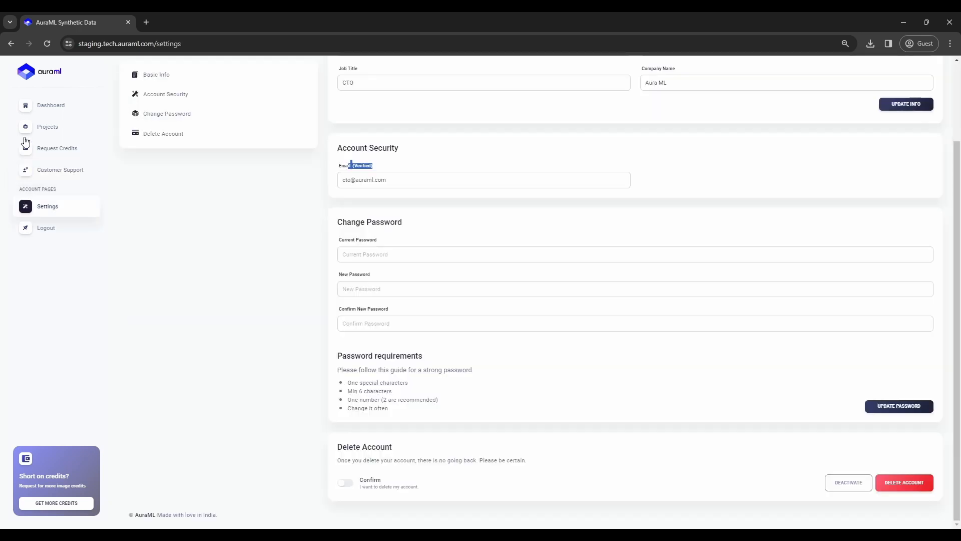
{"action": "left_click", "coordinate": [59, 107]}
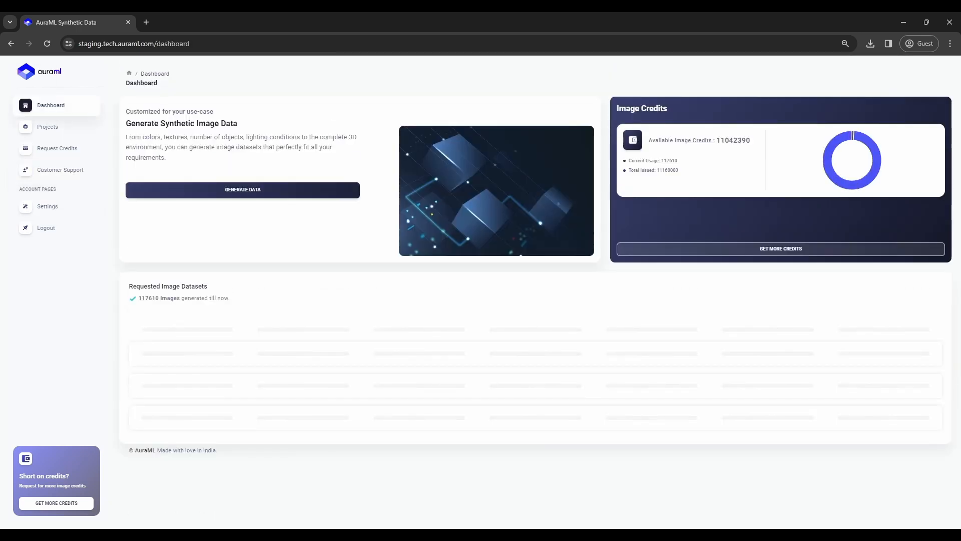